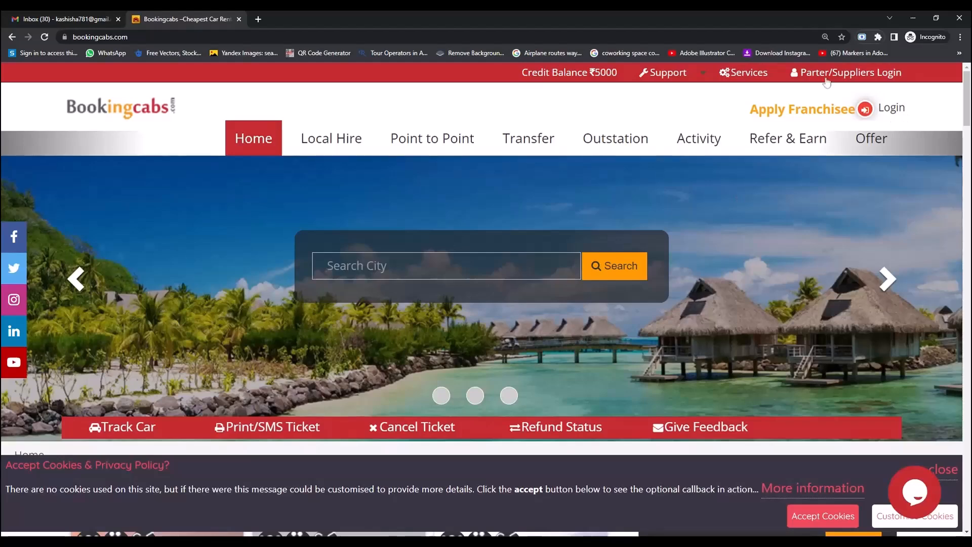
# Go from Partner/Suppliers Login through Register with us to the Hotel sign-up form.
pyautogui.click(820, 73)
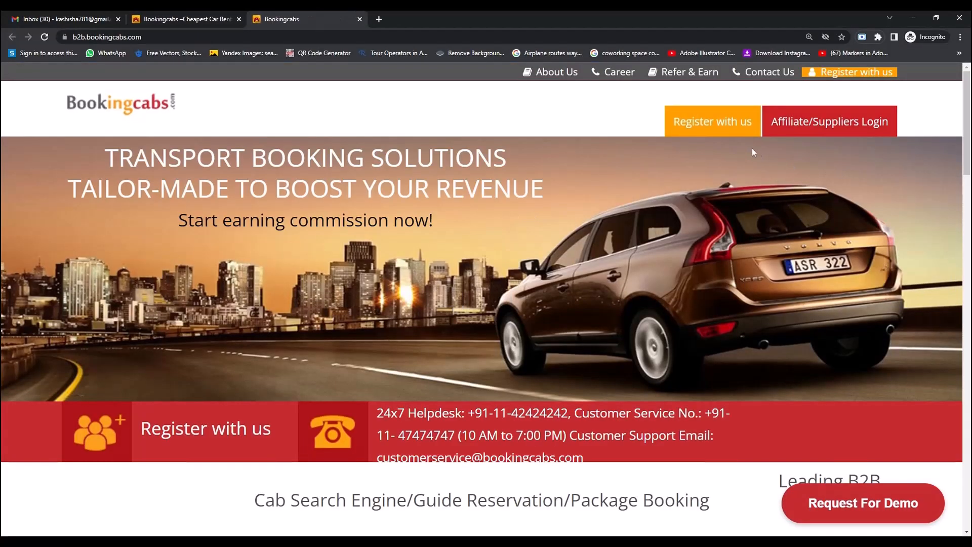
pyautogui.click(712, 124)
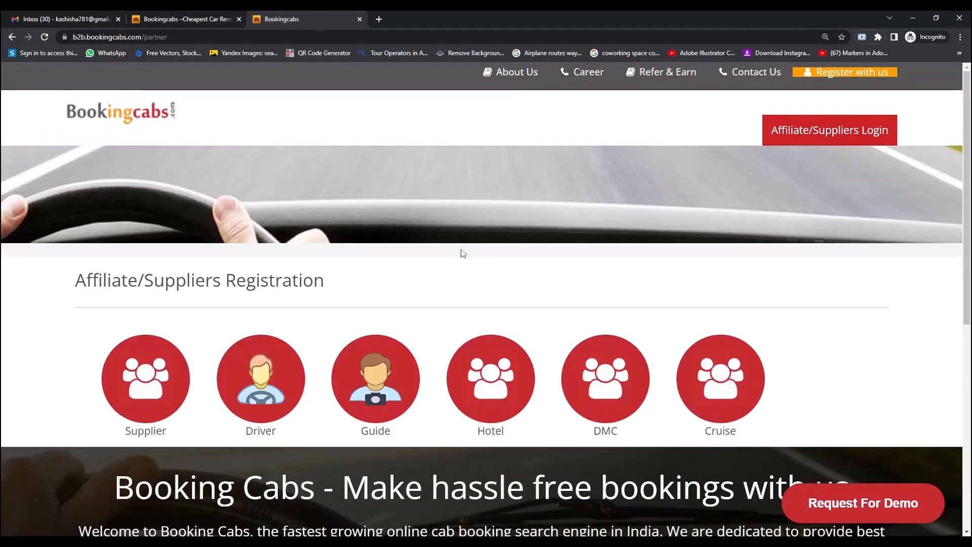
pyautogui.click(499, 380)
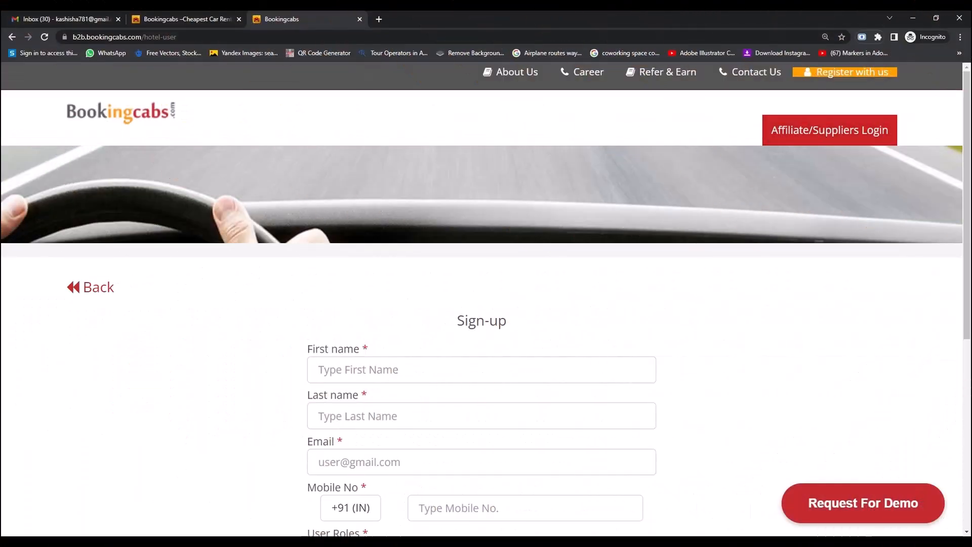
pyautogui.click(481, 370)
# Enter the first and last name, the contact's e-mail address and the mobile number.
pyautogui.press('Tab')
pyautogui.press('Tab')
pyautogui.hotkey('ctrl', 'v')
pyautogui.press('Tab')
pyautogui.scroll(-5, 682, 436)
pyautogui.write('9876')
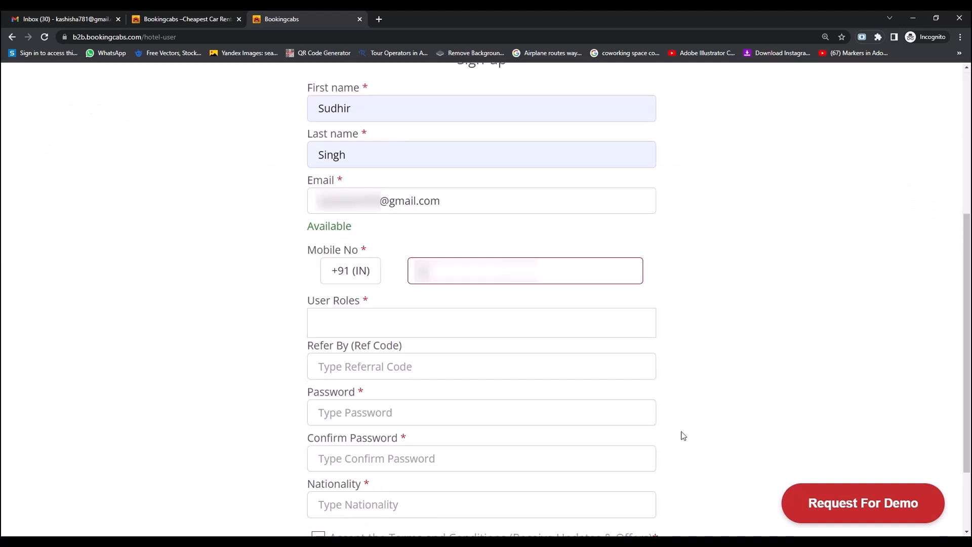
pyautogui.write('543210')
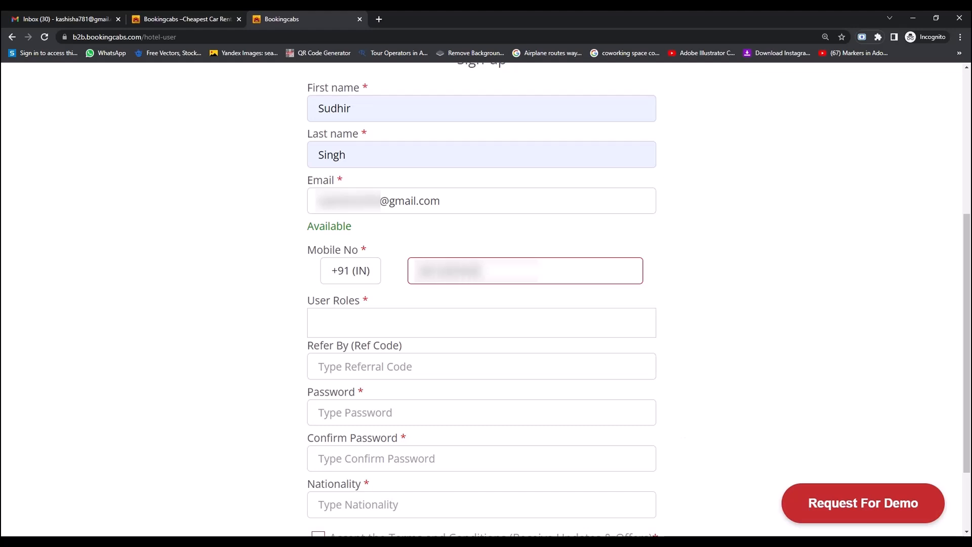
# Choose Hotel Consolidator as the user role and enter the account password twice.
pyautogui.click(399, 323)
pyautogui.scroll(-2, 398, 420)
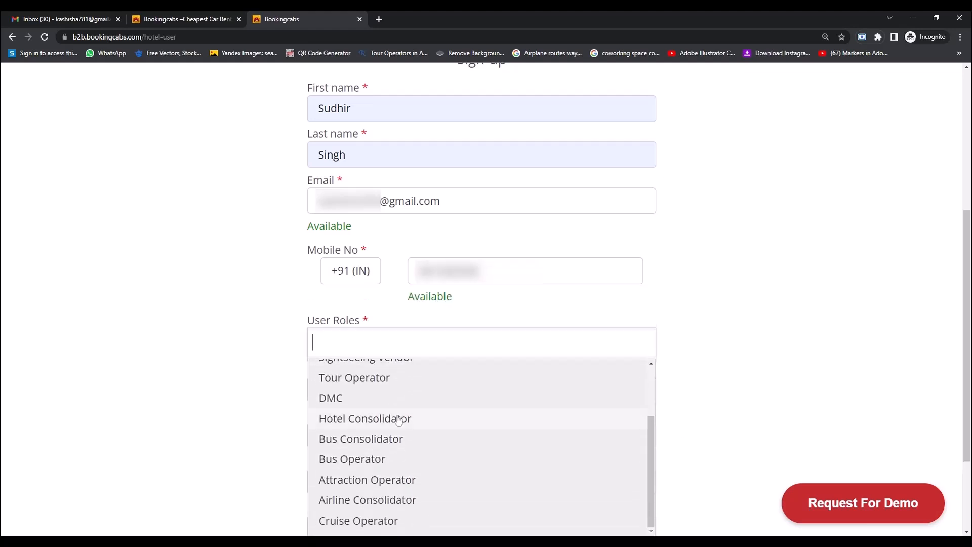
pyautogui.click(398, 418)
pyautogui.click(685, 394)
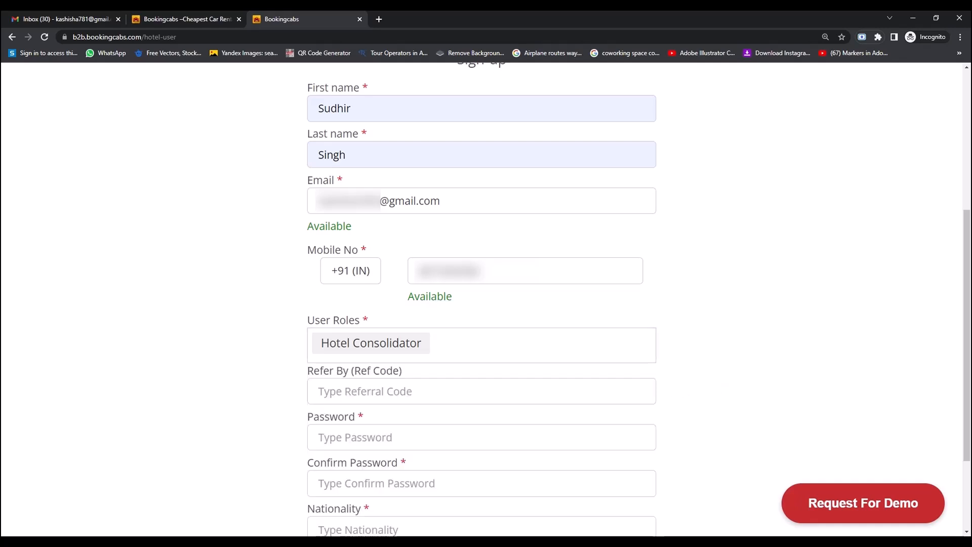
pyautogui.click(480, 437)
pyautogui.write('••••••')
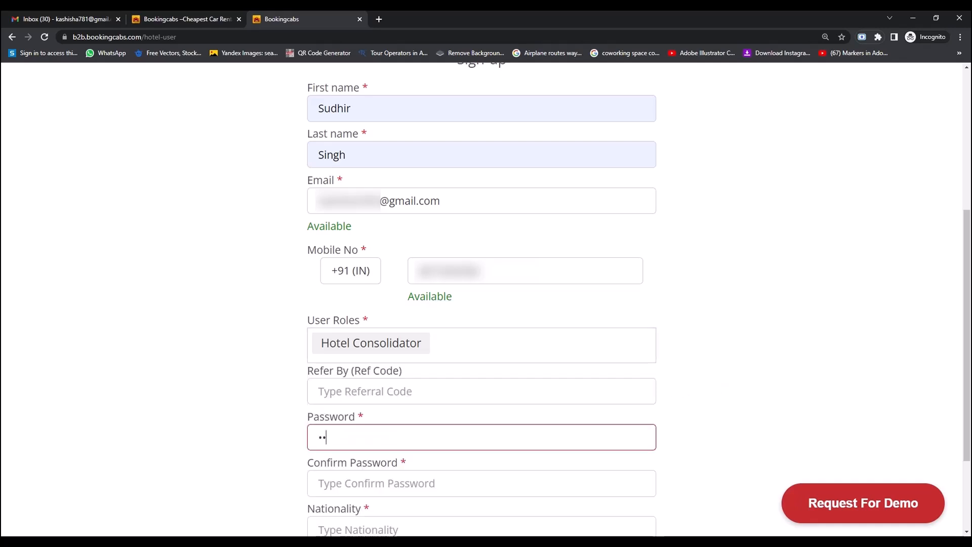
pyautogui.click(481, 483)
pyautogui.write('••••••')
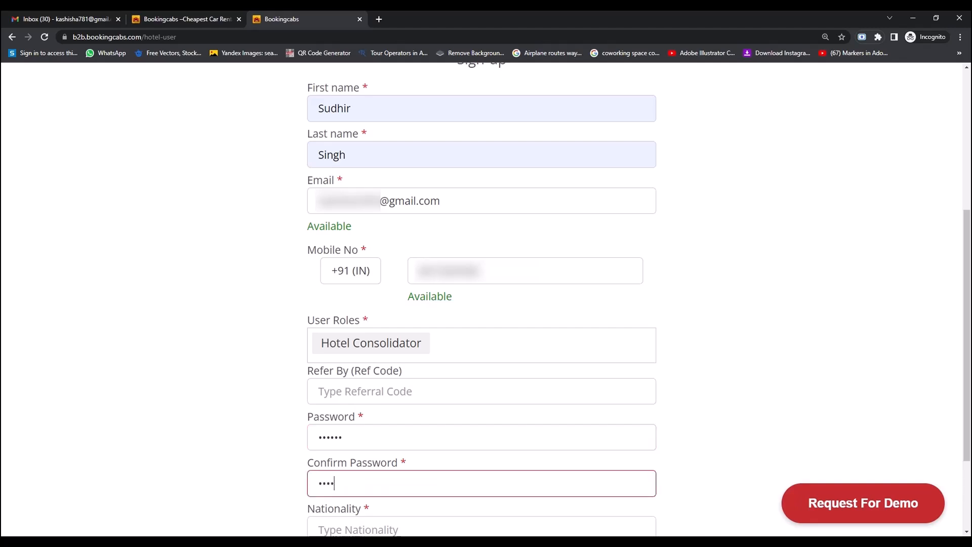
# Set the nationality to Indian and accept the terms and conditions.
pyautogui.press('Tab')
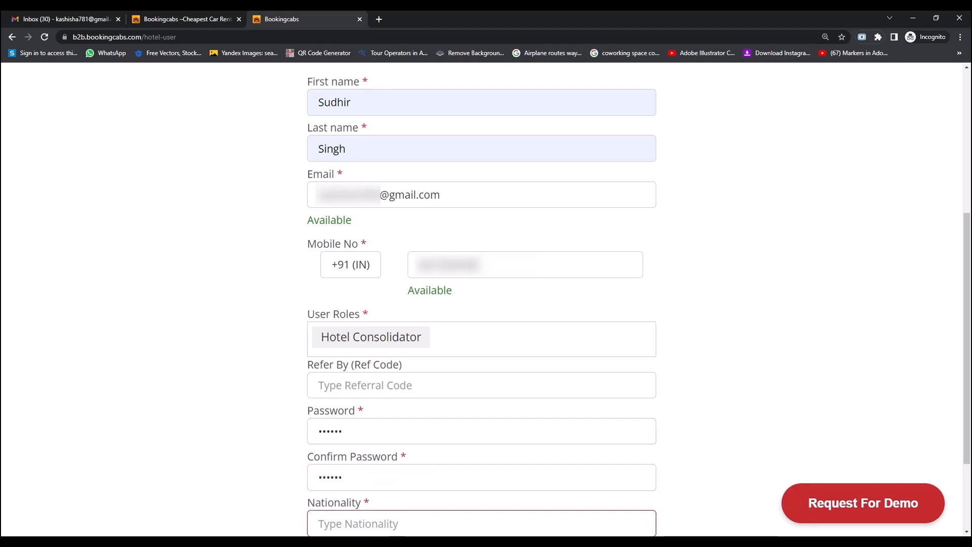
pyautogui.write('indian')
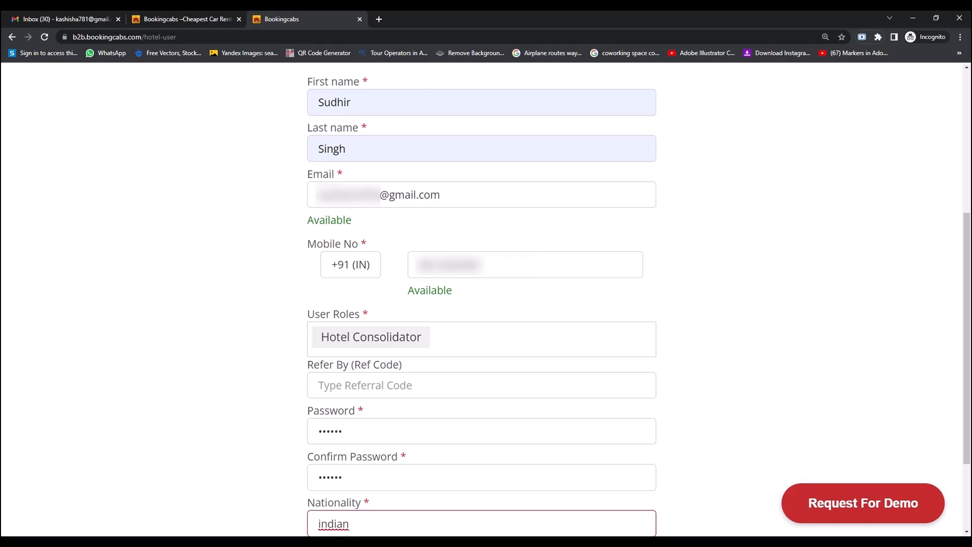
pyautogui.scroll(-2, 405, 499)
pyautogui.click(349, 446)
pyautogui.click(319, 456)
# Submit the sign-up form, then open the OTP Verification email and select its code.
pyautogui.click(332, 491)
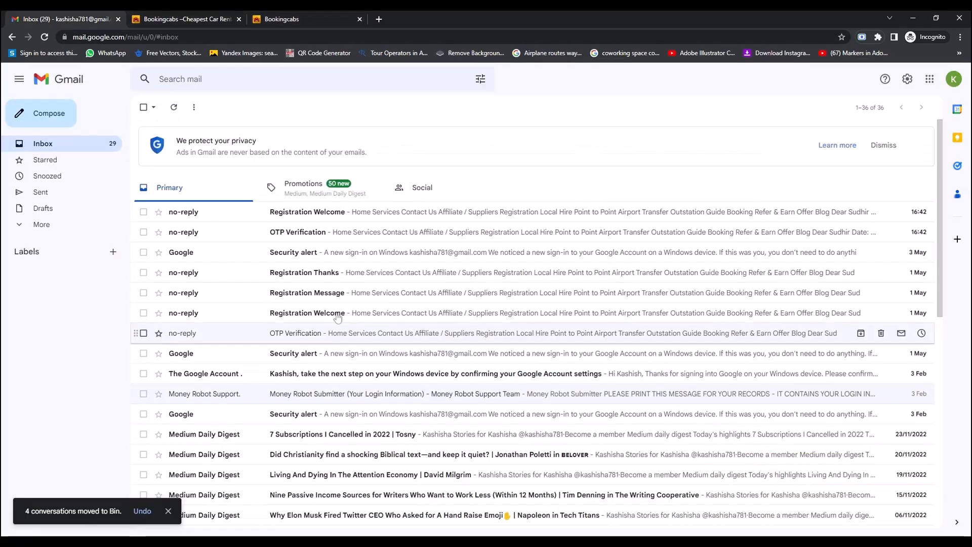
pyautogui.click(300, 233)
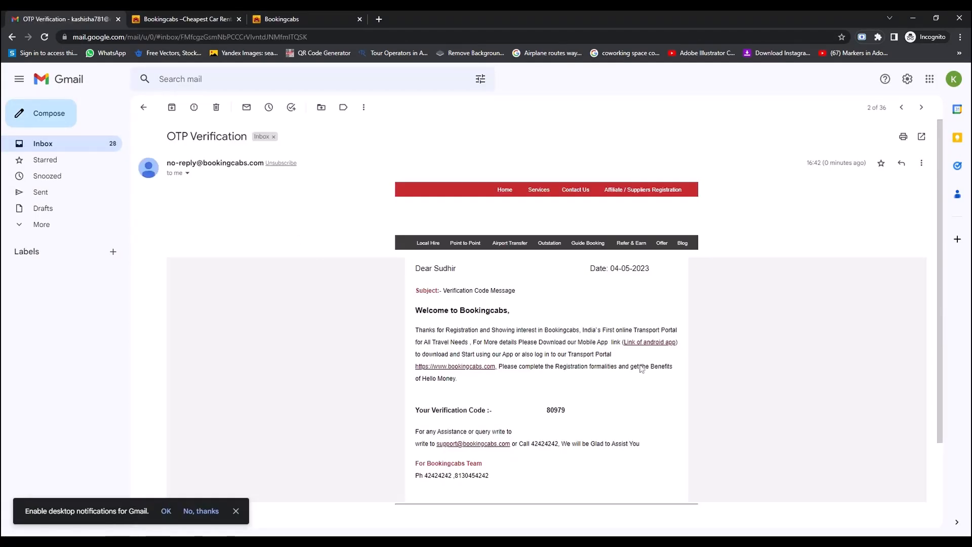
pyautogui.doubleClick(555, 409)
pyautogui.hotkey('ctrl', 'c')
# Paste the emailed OTP on the Bookingcabs page and verify it.
pyautogui.click(278, 20)
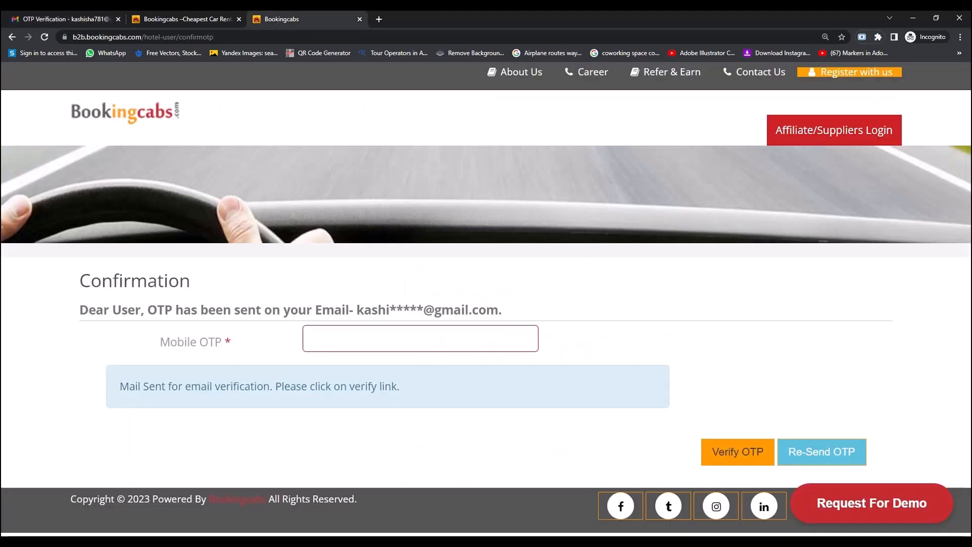
pyautogui.hotkey('ctrl', 'v')
pyautogui.click(733, 451)
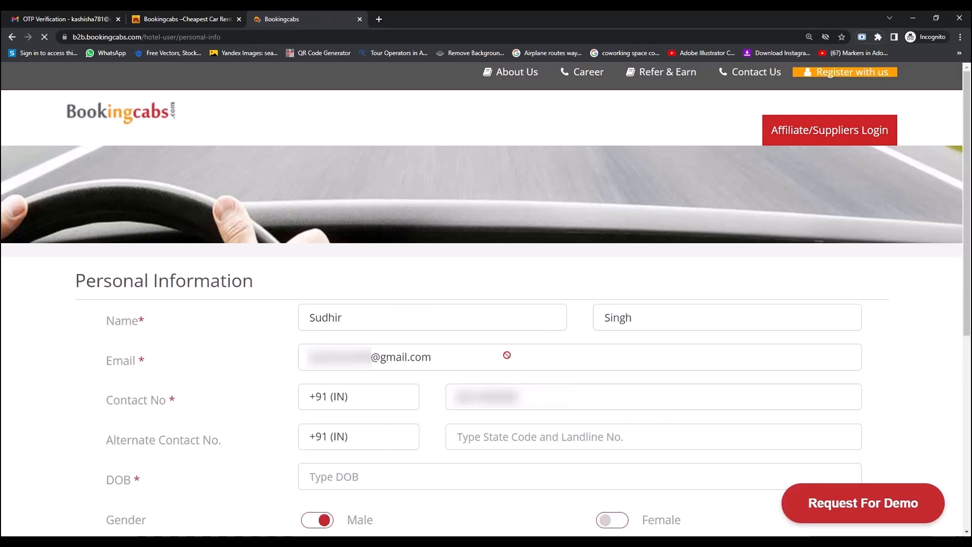
pyautogui.scroll(-1, 408, 380)
pyautogui.scroll(-3, 481, 304)
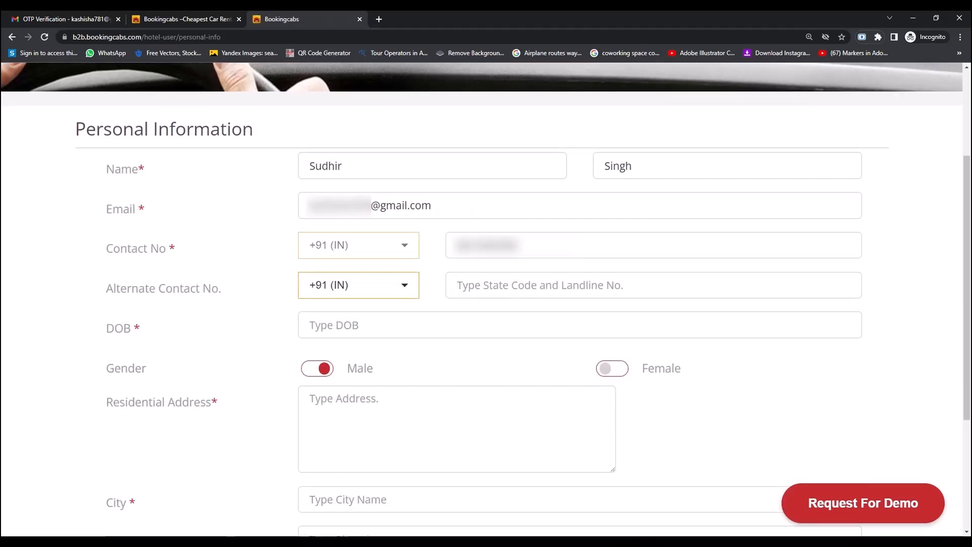
pyautogui.click(334, 325)
pyautogui.click(312, 351)
pyautogui.click(312, 352)
pyautogui.click(388, 461)
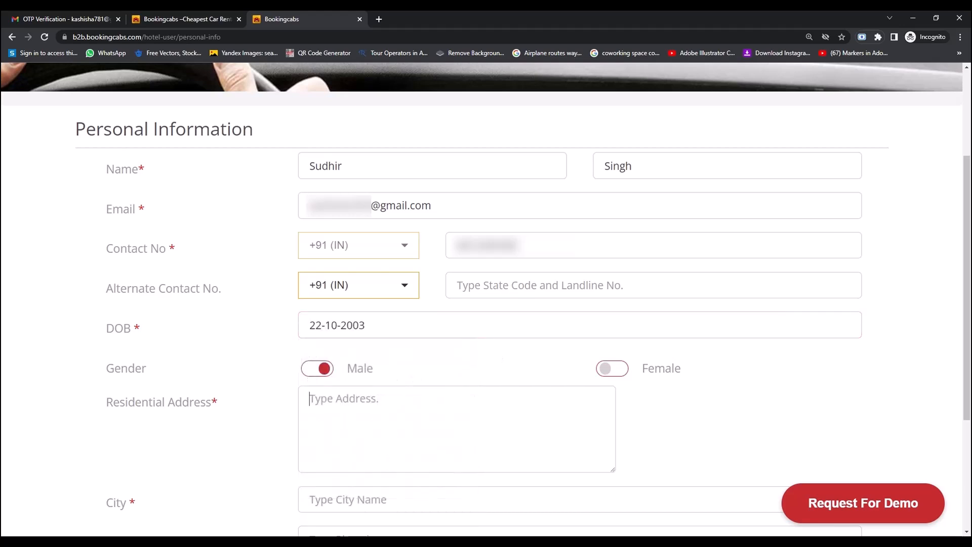
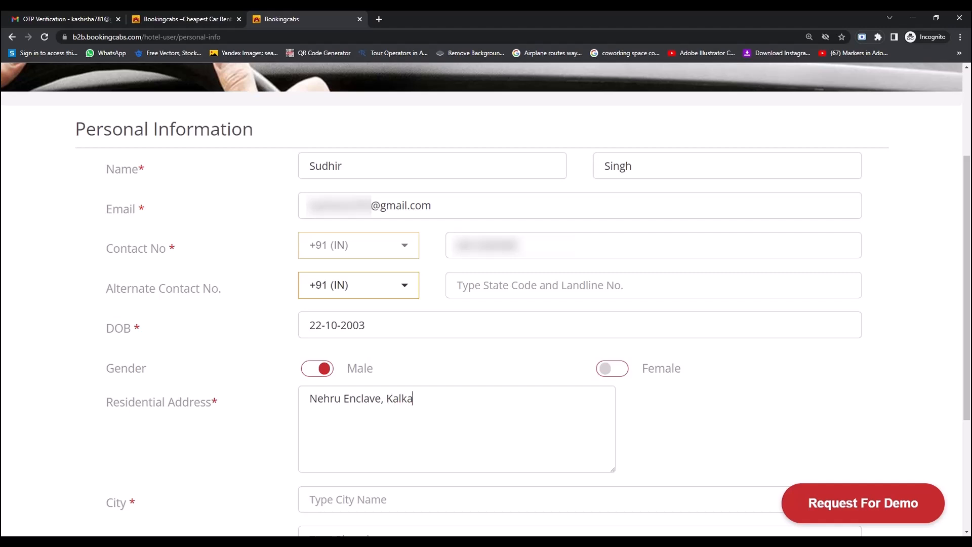
# Enter the residential address and choose Delhi-NCR (Delhi, IN) as the city.
pyautogui.click(354, 499)
pyautogui.write('de')
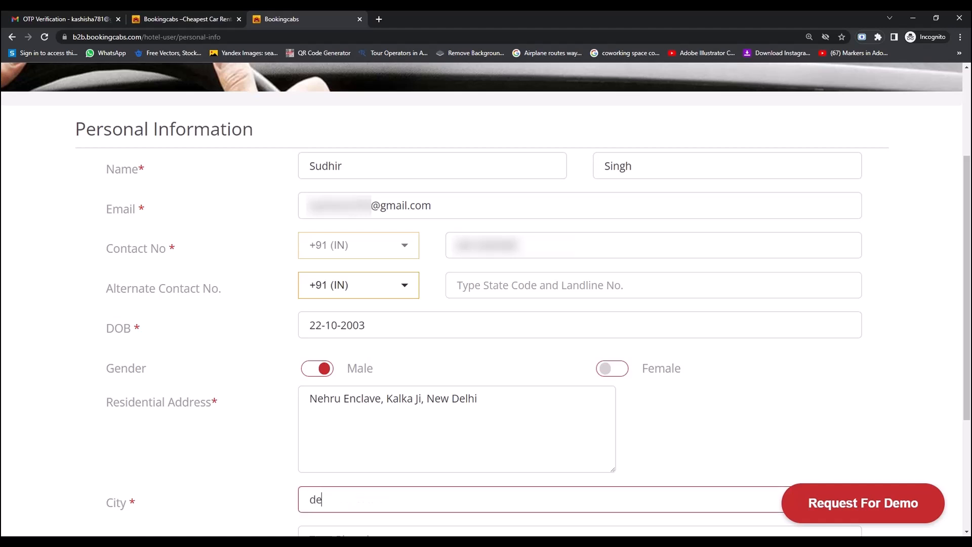
pyautogui.write('lhi')
pyautogui.press('Down')
pyautogui.press('Return')
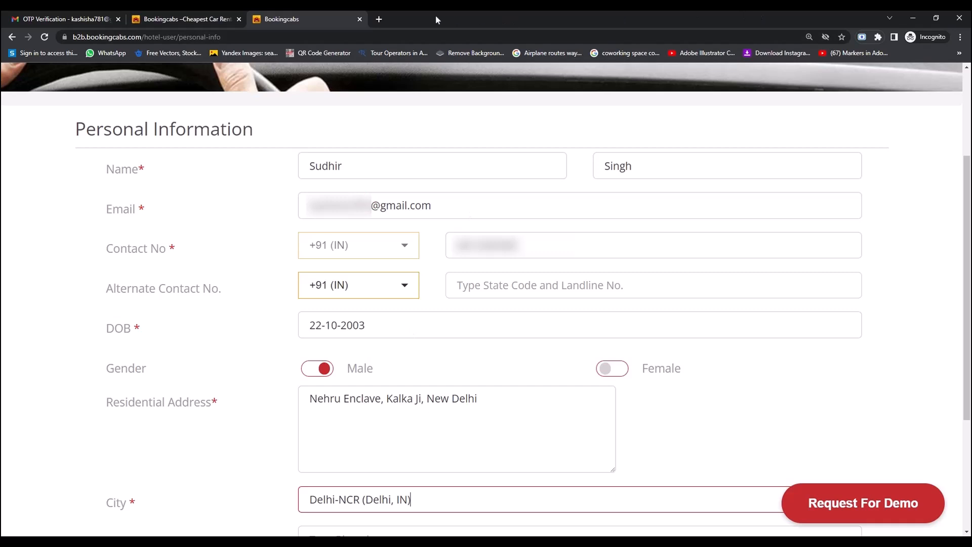
pyautogui.scroll(-2, 486, 303)
# Enter pin code 110019 and pass the reCAPTCHA by selecting every crosswalk image.
pyautogui.click(310, 438)
pyautogui.write('1100')
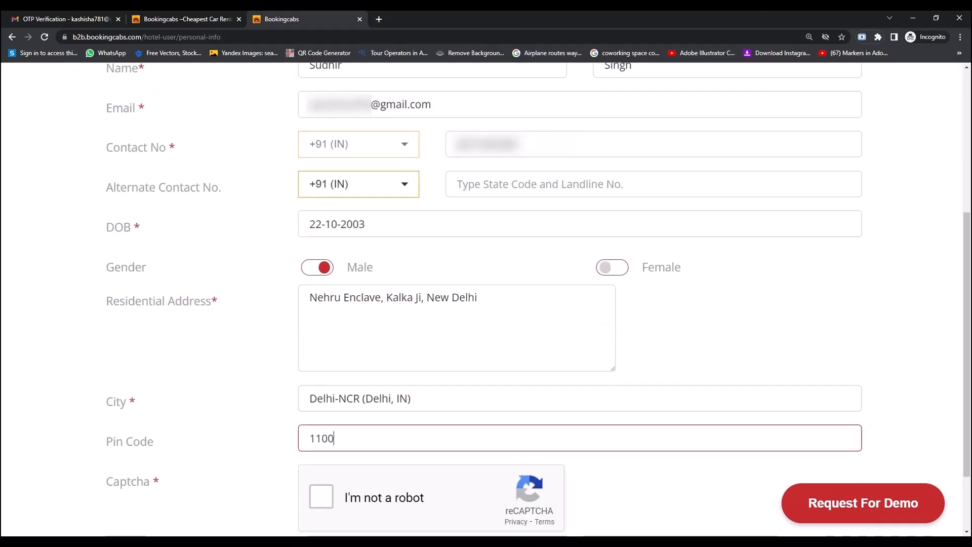
pyautogui.write('19')
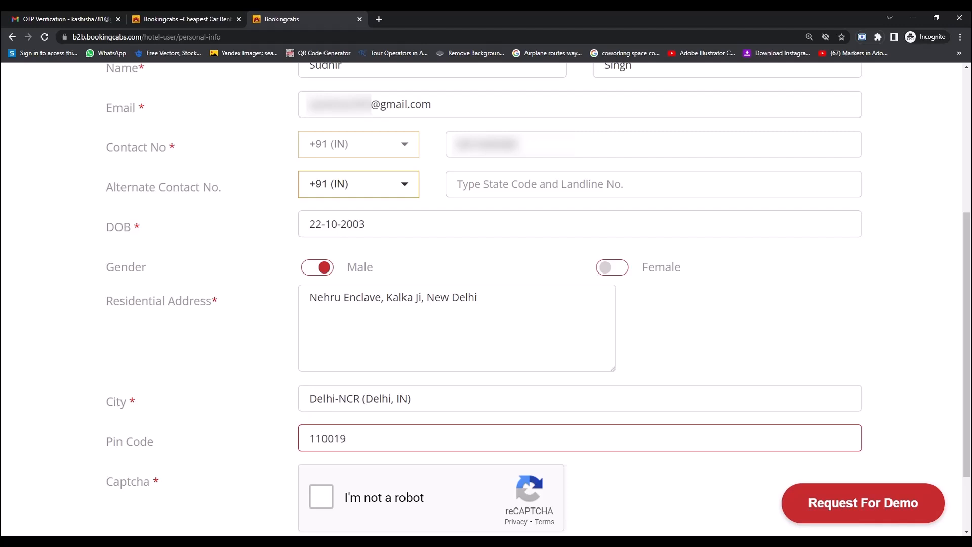
pyautogui.click(324, 496)
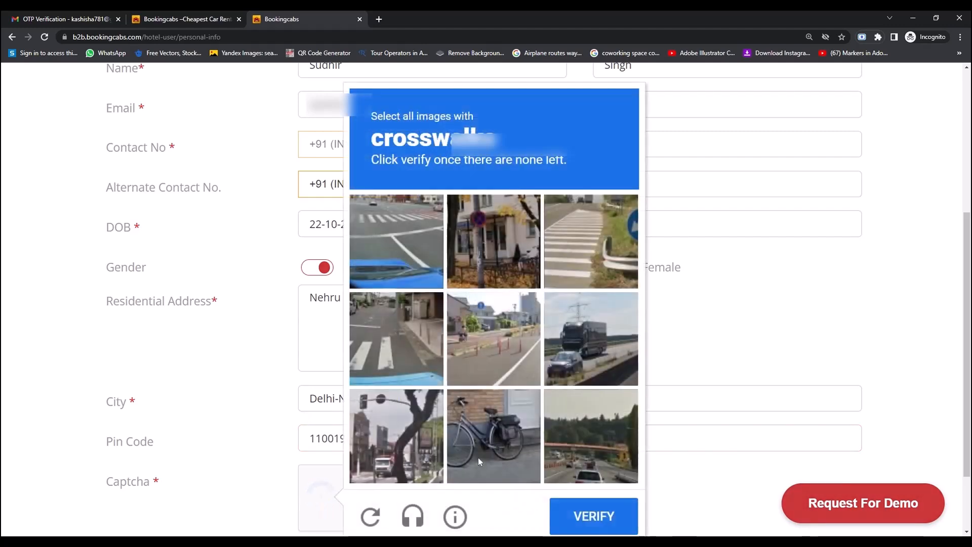
pyautogui.click(398, 276)
pyautogui.click(398, 319)
pyautogui.click(600, 244)
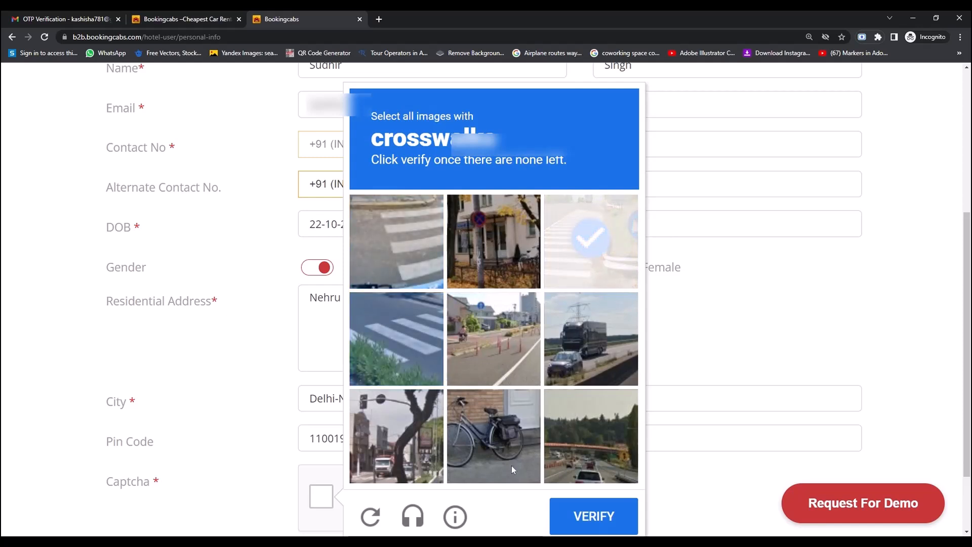
pyautogui.click(383, 367)
pyautogui.click(411, 234)
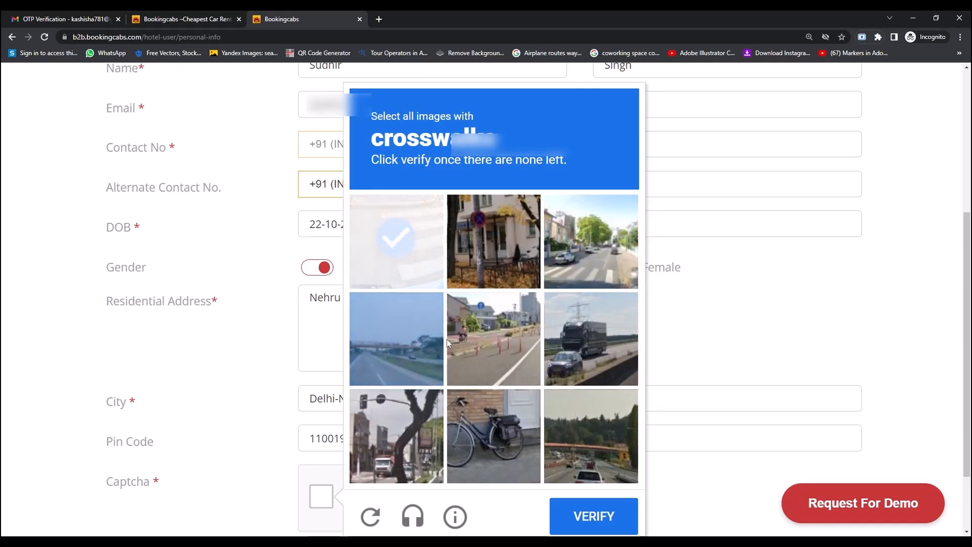
pyautogui.click(574, 250)
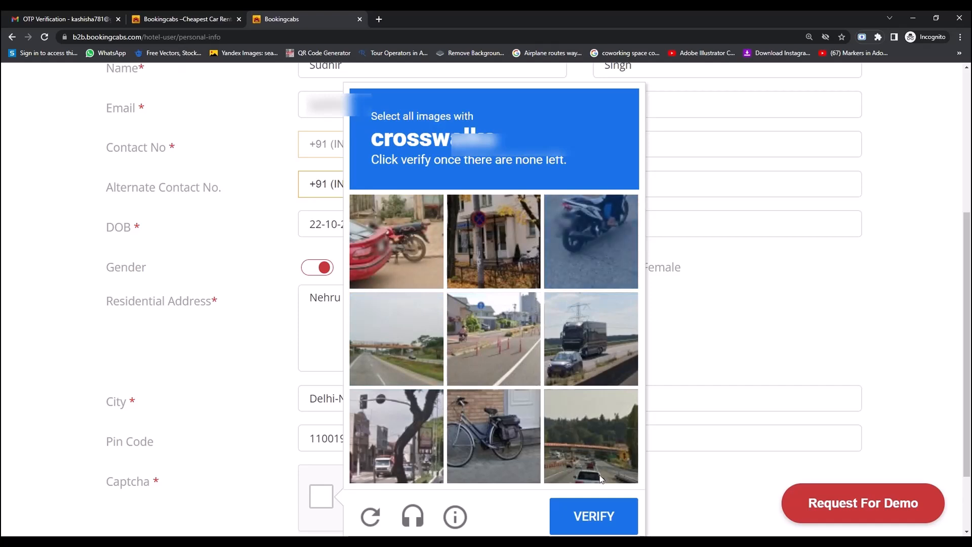
pyautogui.click(611, 522)
pyautogui.scroll(-2, 739, 470)
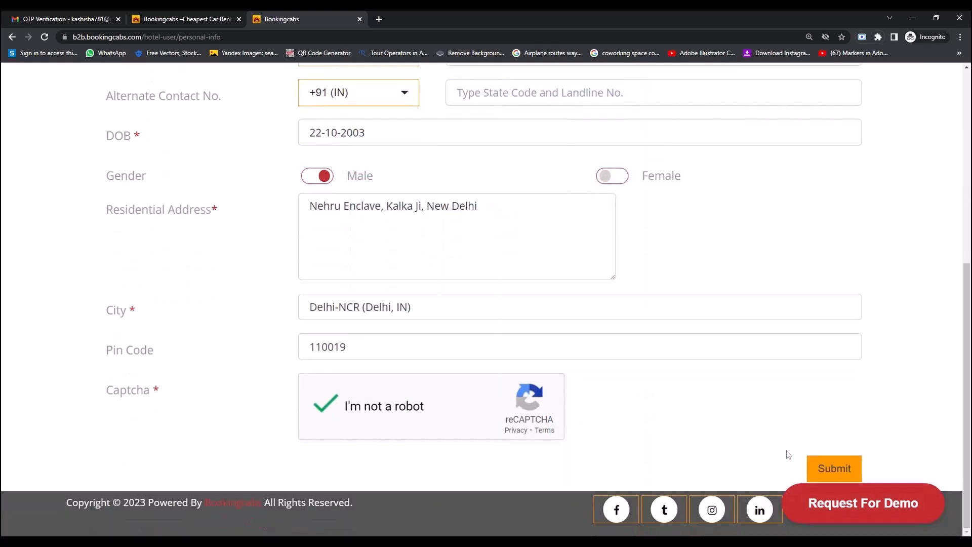
# Submit the personal details, then enter company name Radhey Cab and the office address.
pyautogui.click(838, 470)
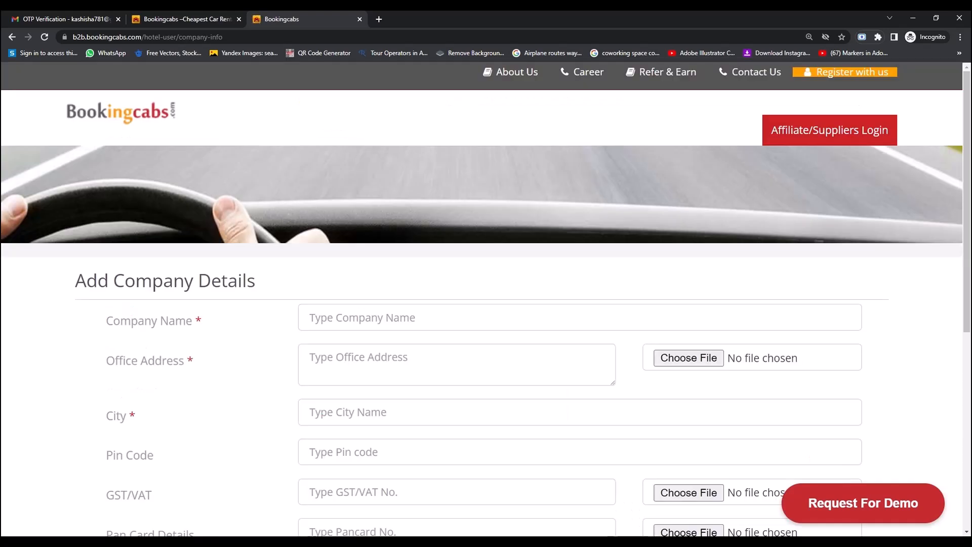
pyautogui.click(580, 318)
pyautogui.write('Ra')
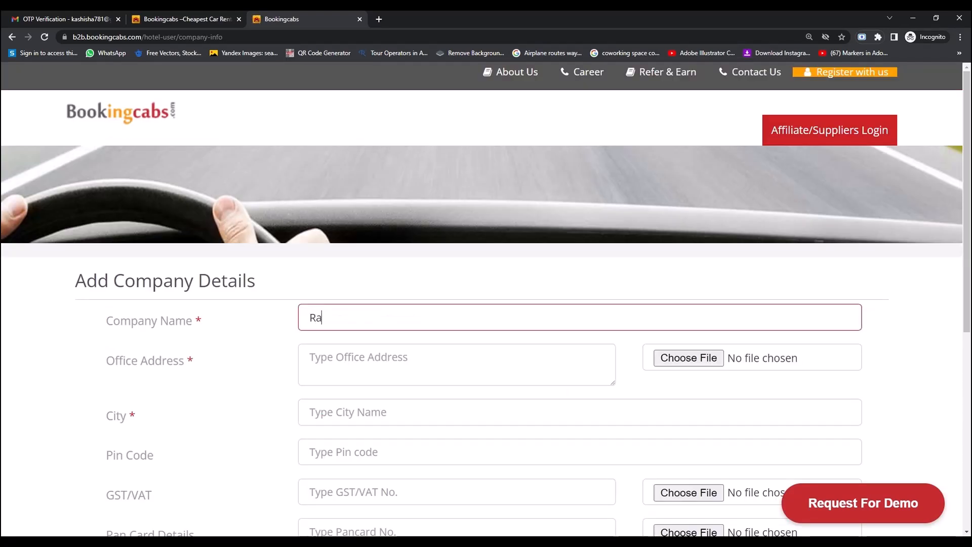
pyautogui.write('dhey')
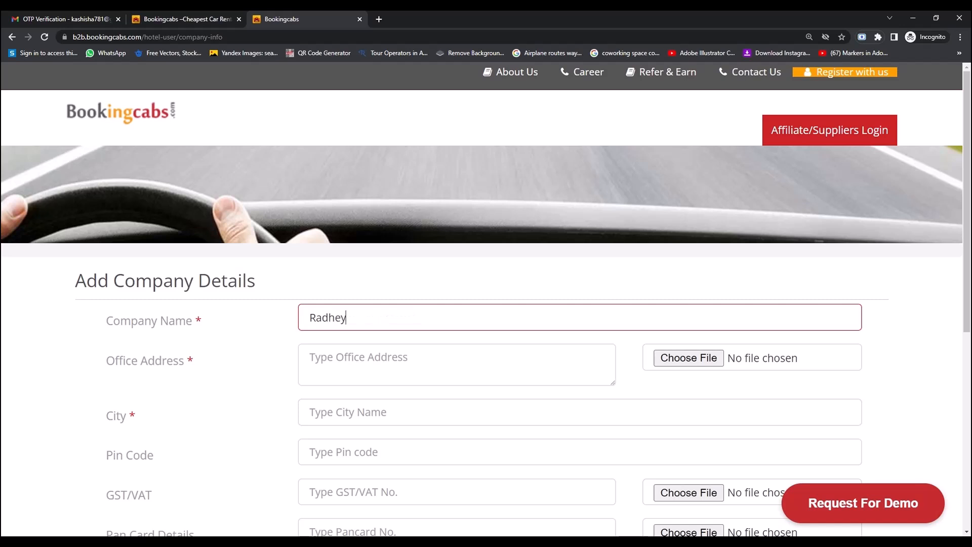
pyautogui.write(' Cab')
pyautogui.click(310, 357)
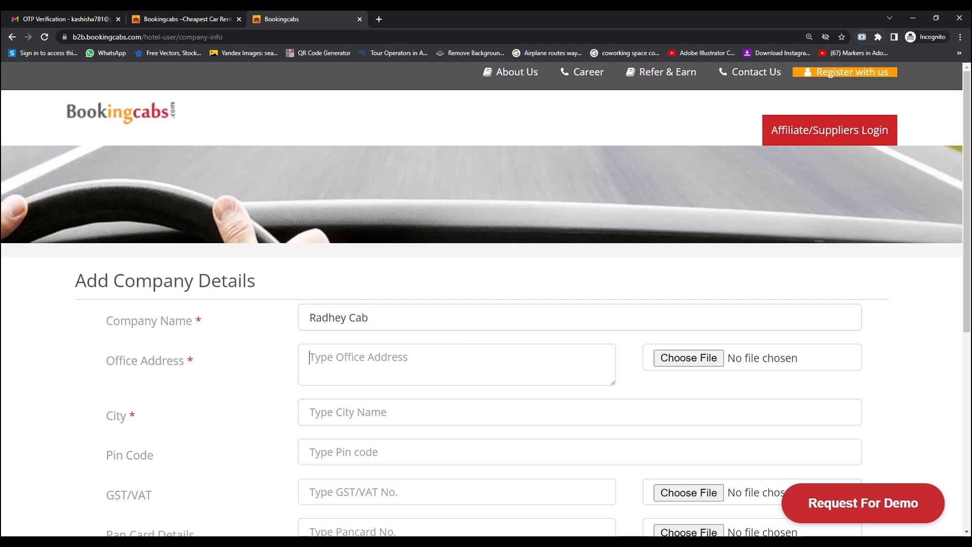
pyautogui.write('Kalka')
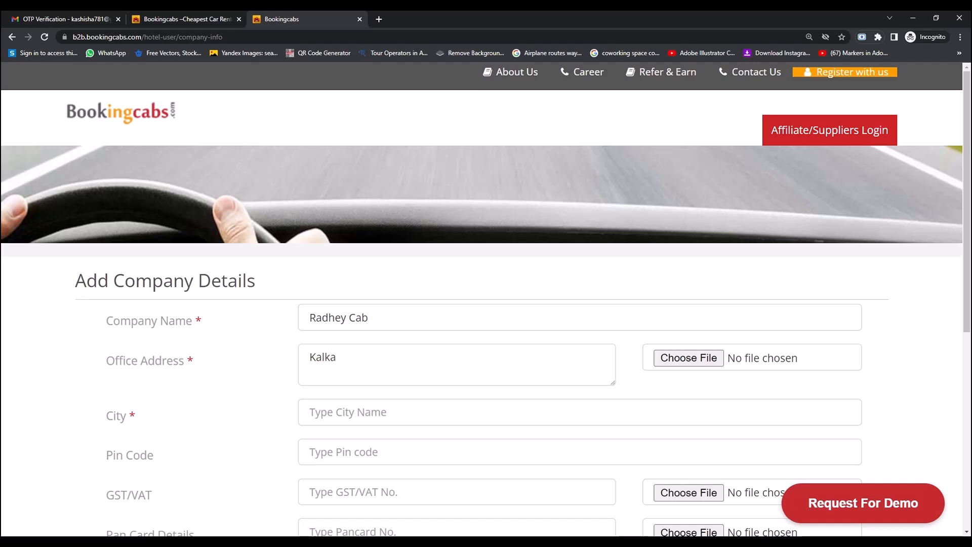
pyautogui.write(' Ji, New Delhi')
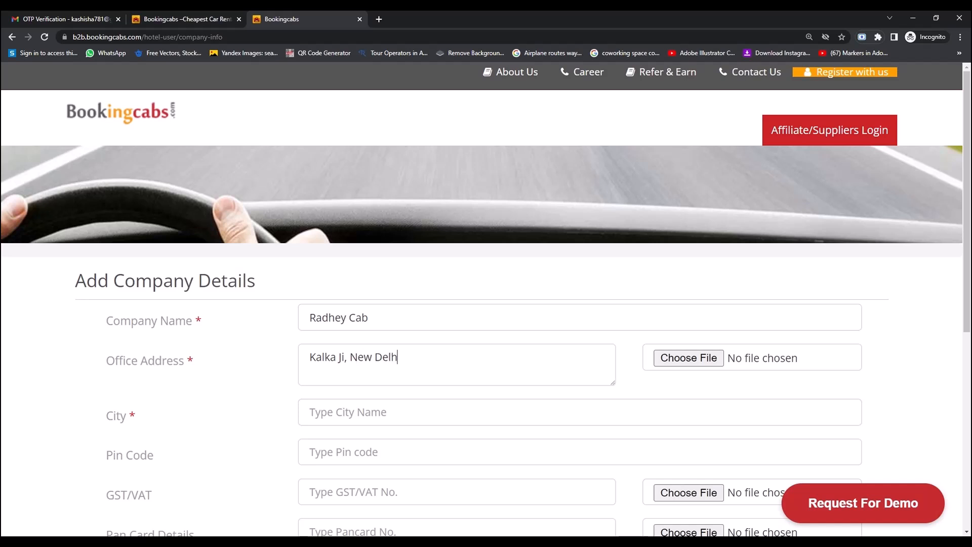
# Attach the office address proof file and choose Delhi-NCR as the company city.
pyautogui.press('Tab')
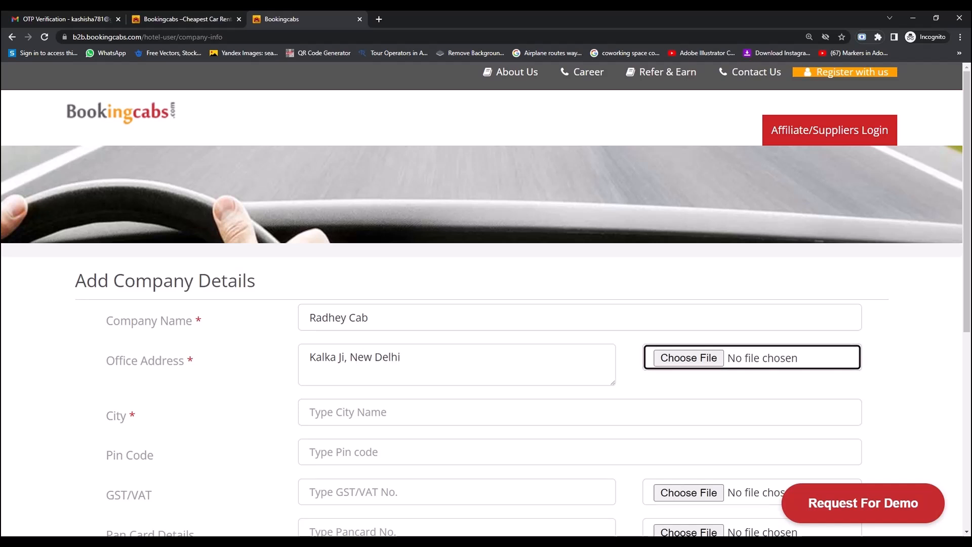
pyautogui.click(692, 358)
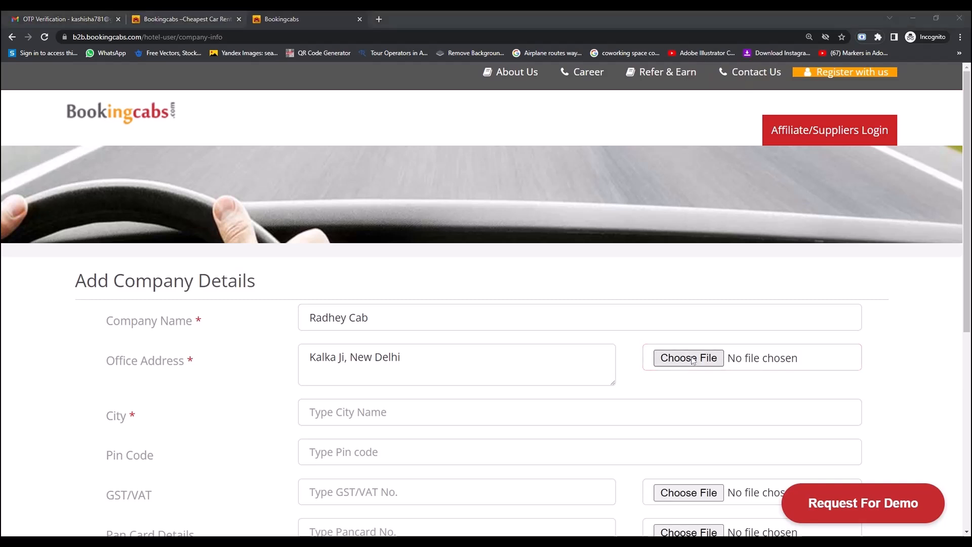
pyautogui.press('Escape')
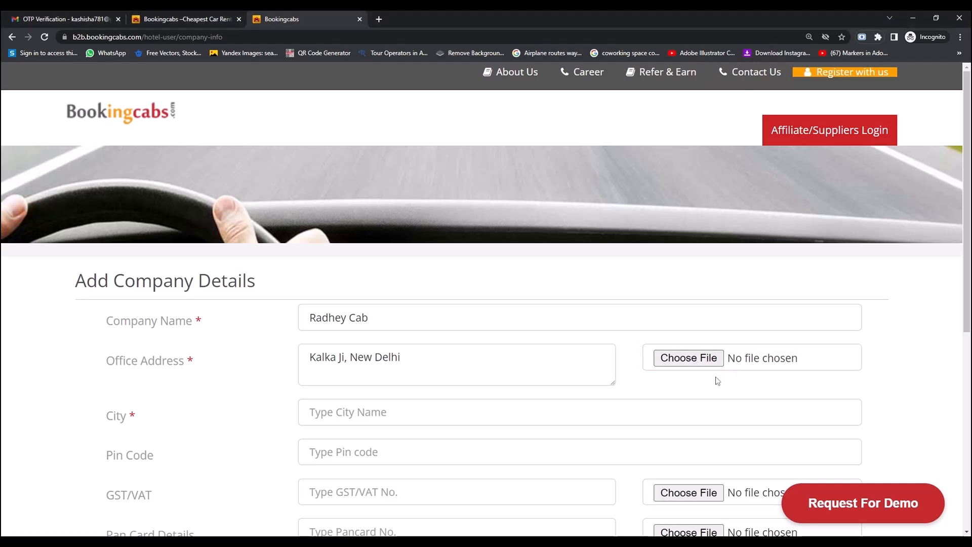
pyautogui.press('Tab')
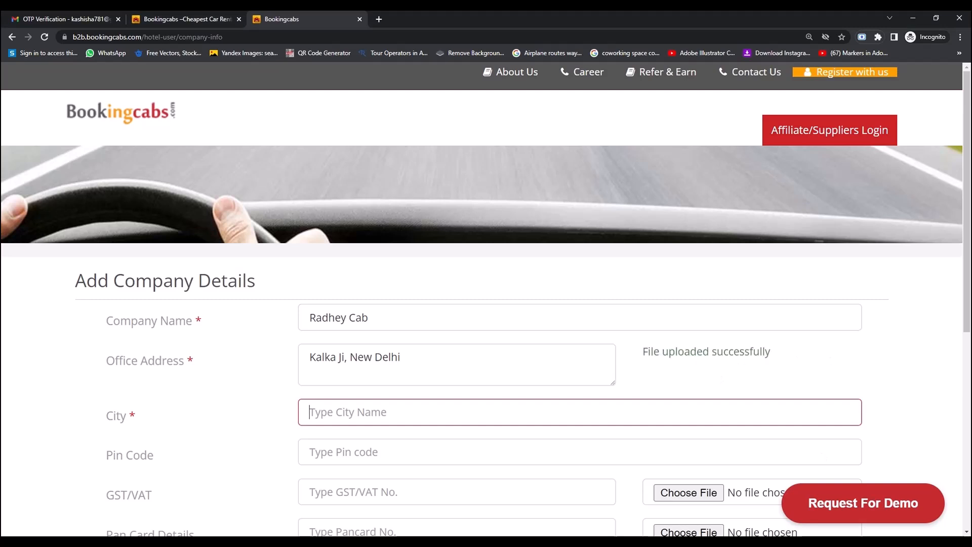
pyautogui.write('delhi')
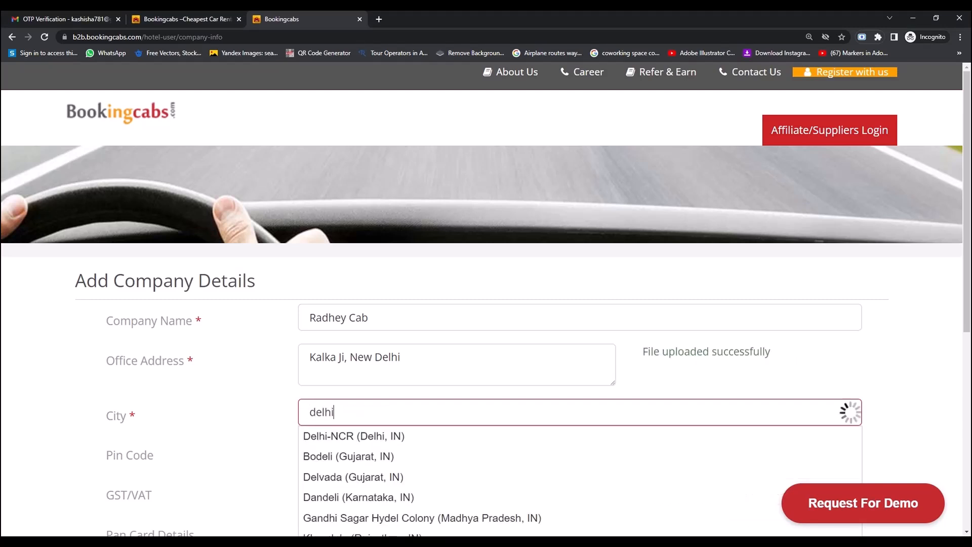
pyautogui.press('Down')
pyautogui.press('Return')
# Enter company pin code 110019 and paste the GST/VAT and PAN numbers.
pyautogui.scroll(-1, 372, 428)
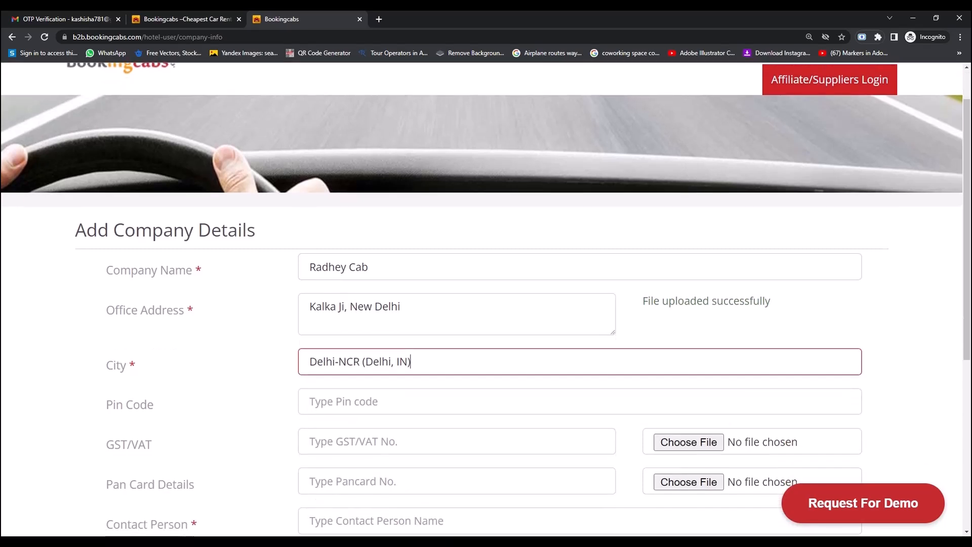
pyautogui.click(324, 401)
pyautogui.write('110019')
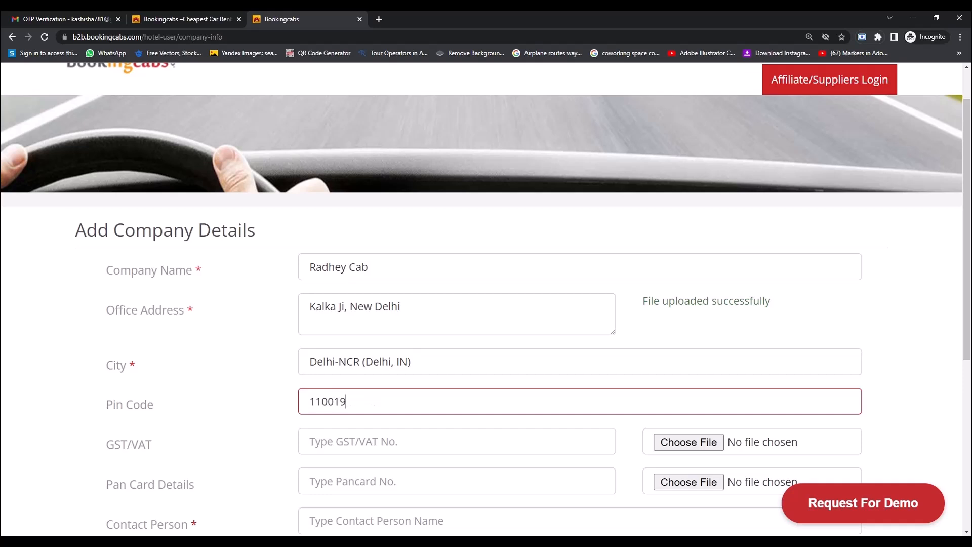
pyautogui.press('Tab')
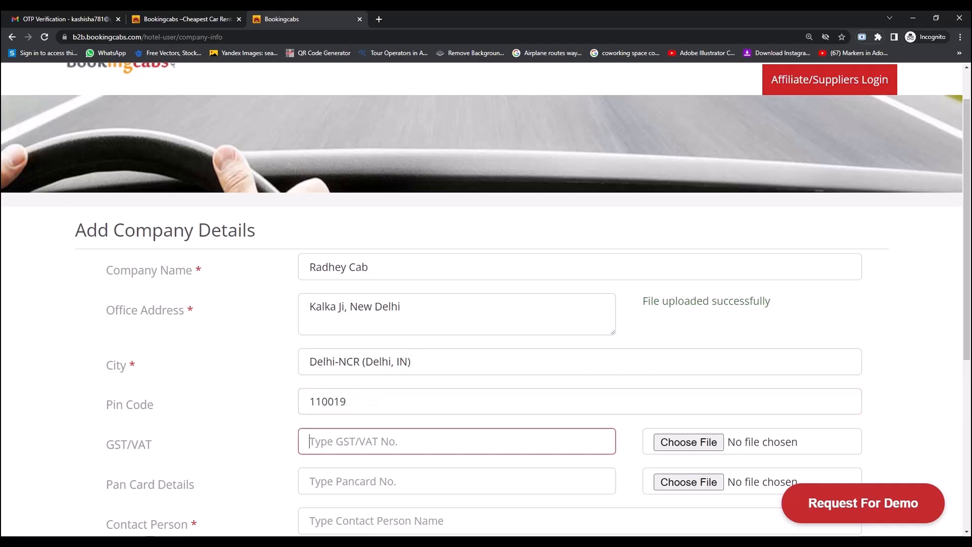
pyautogui.hotkey('ctrl', 'v')
pyautogui.press('Tab')
pyautogui.hotkey('ctrl', 'v')
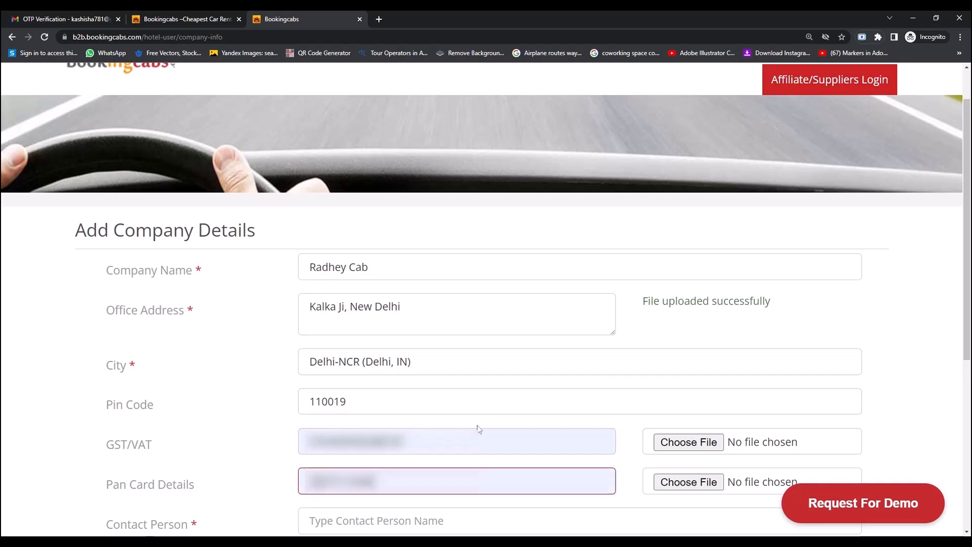
pyautogui.scroll(-5, 264, 230)
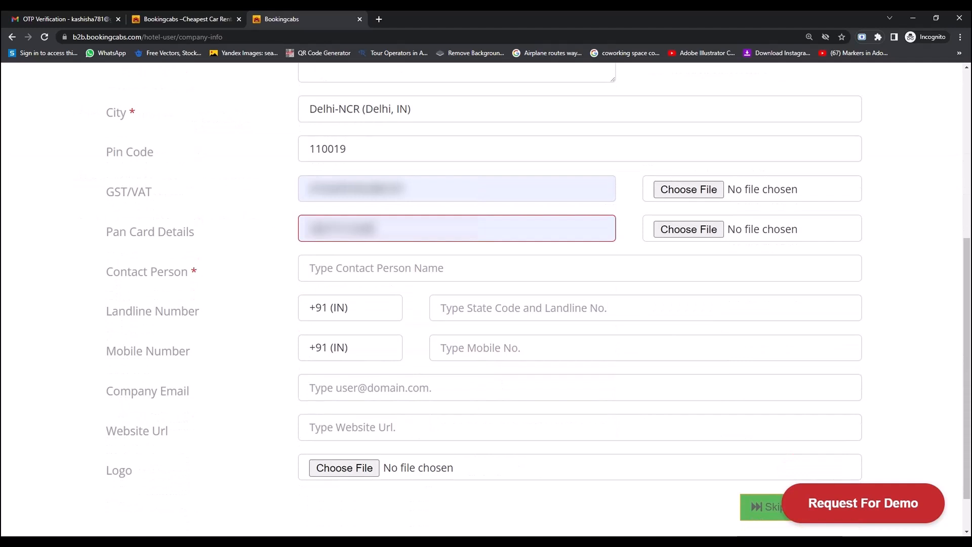
# Fill in the contact person's name, mobile number and the company e-mail address.
pyautogui.press('Tab')
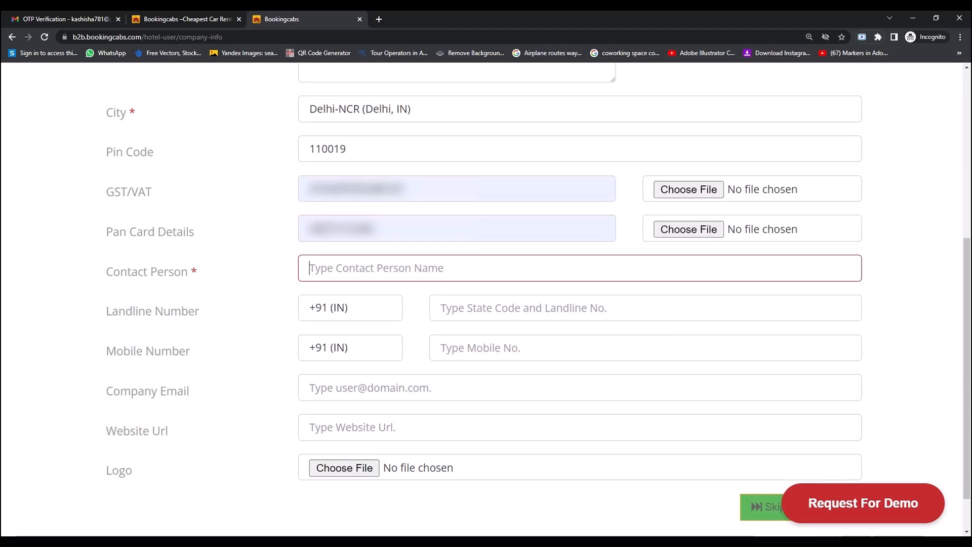
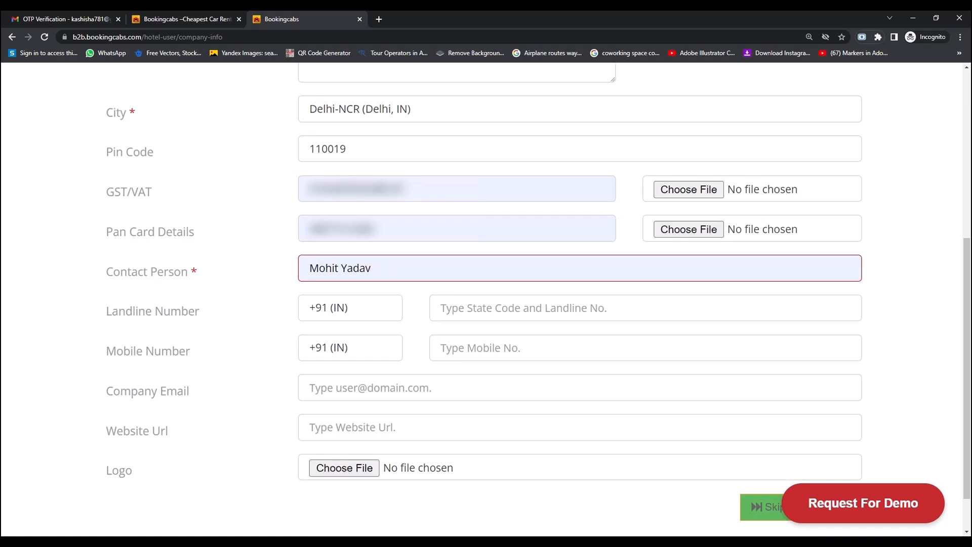
pyautogui.click(486, 349)
pyautogui.click(486, 375)
pyautogui.click(309, 388)
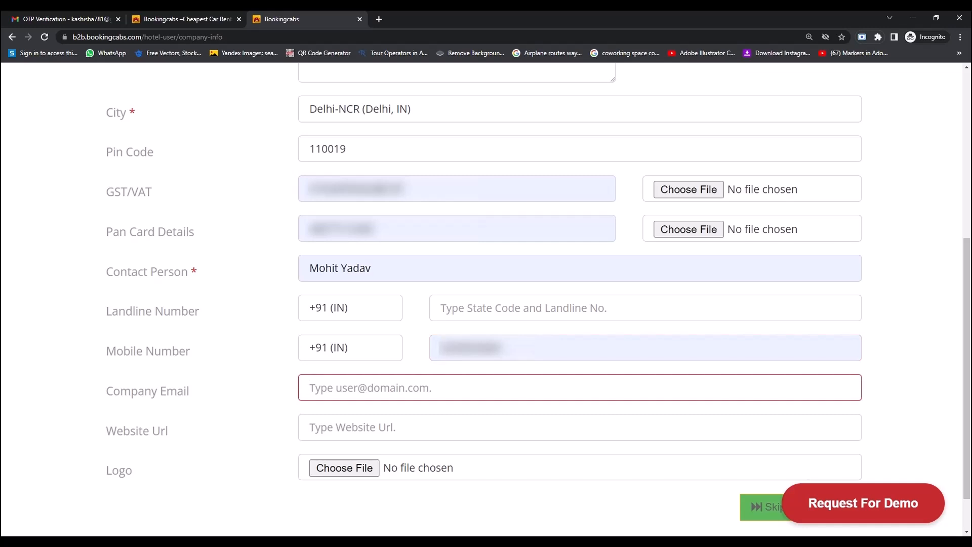
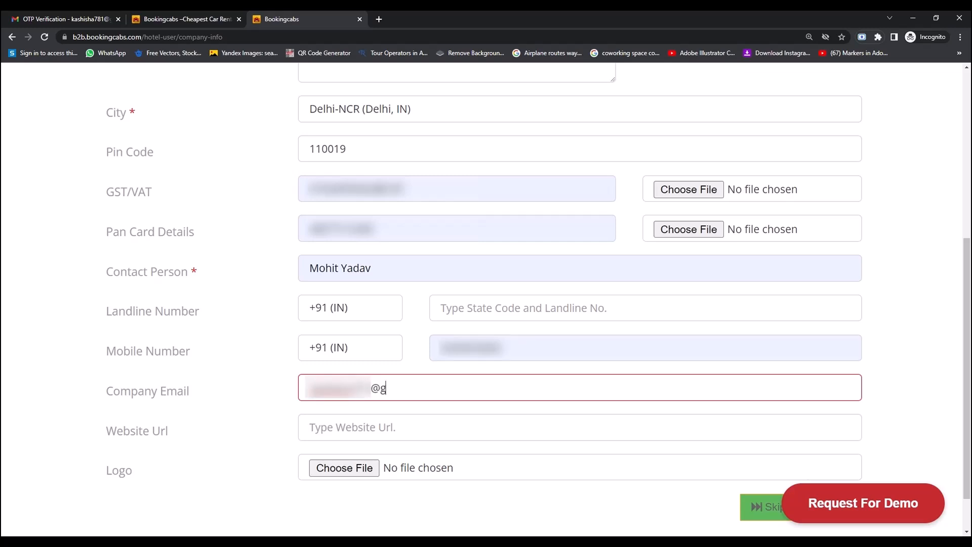
pyautogui.click(309, 426)
pyautogui.write('https://radheycab.com')
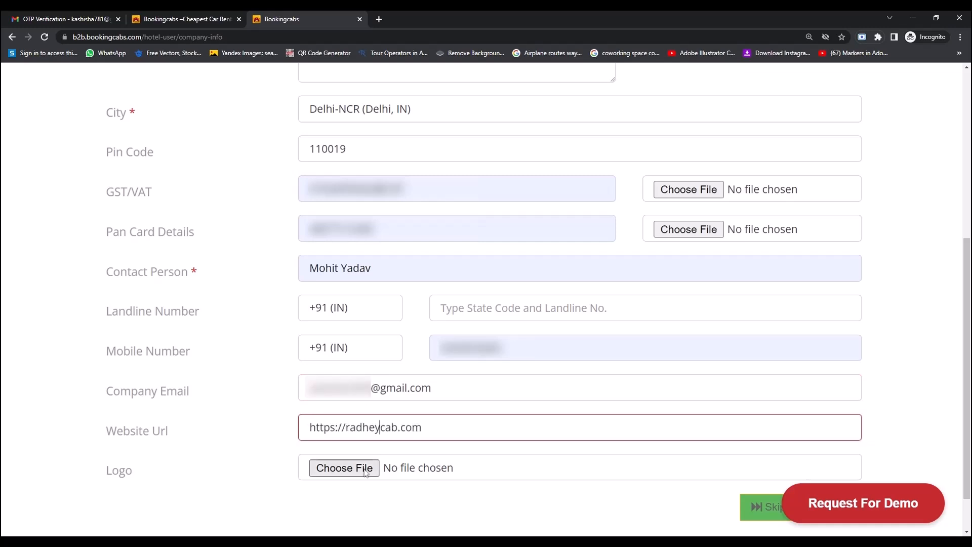
pyautogui.click(365, 469)
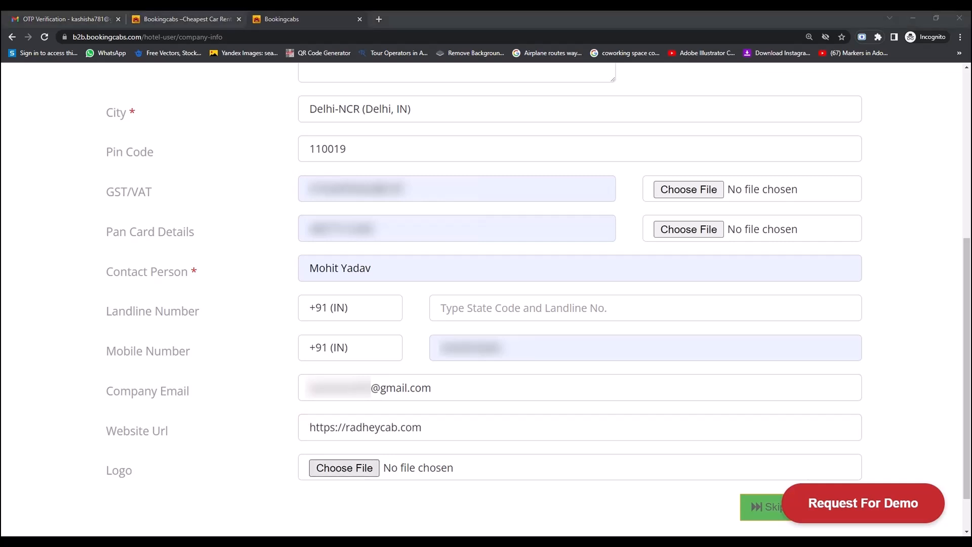
pyautogui.scroll(-1, 860, 455)
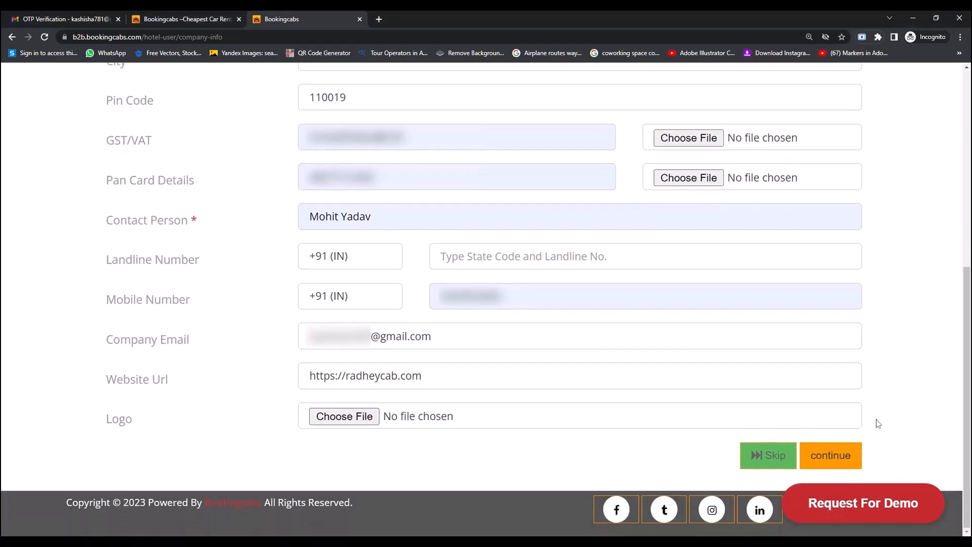
pyautogui.click(840, 465)
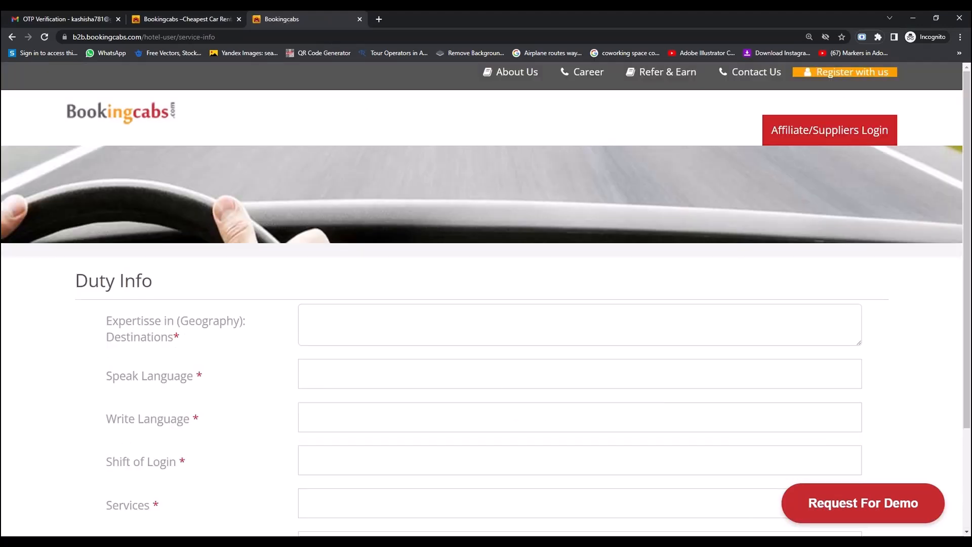
# Pick Delhi-NCR, Akividu, Dasnapur and Adoni from the Expertise Destinations suggestions.
pyautogui.scroll(-1, 456, 273)
pyautogui.click(456, 274)
pyautogui.write('d')
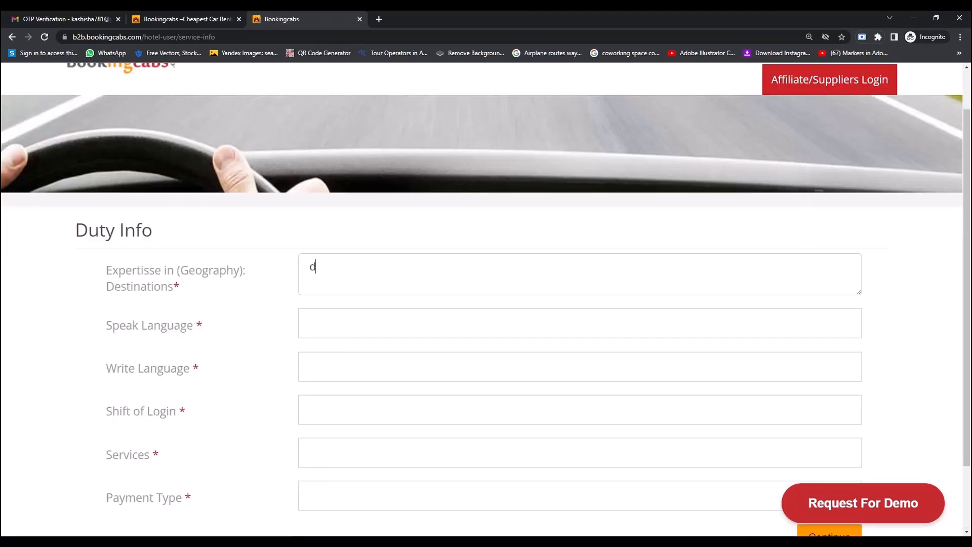
pyautogui.write('elhi')
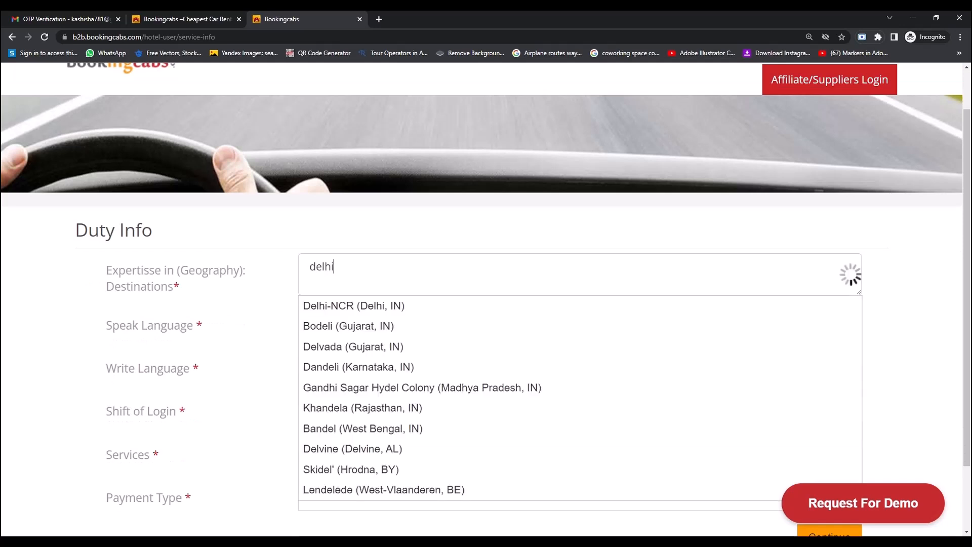
pyautogui.click(338, 307)
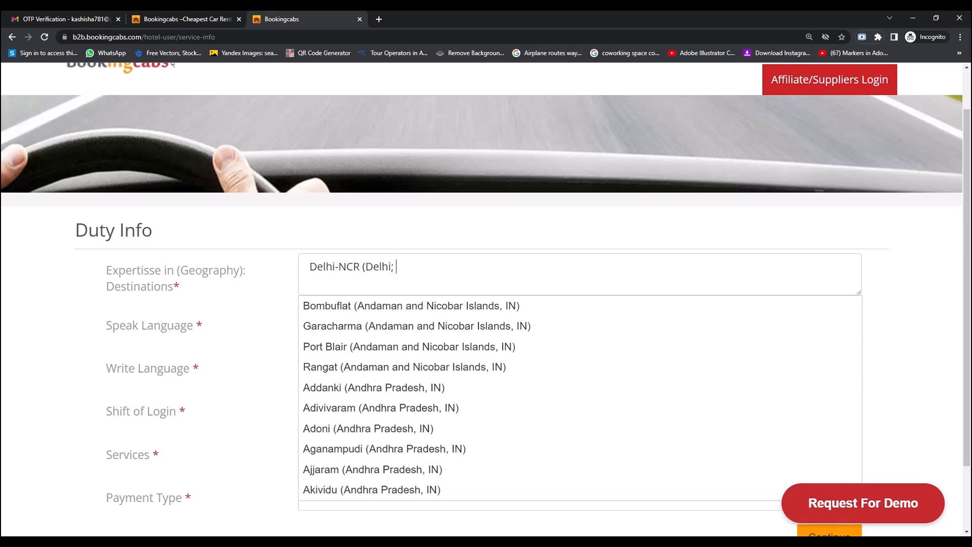
pyautogui.scroll(-1, 382, 406)
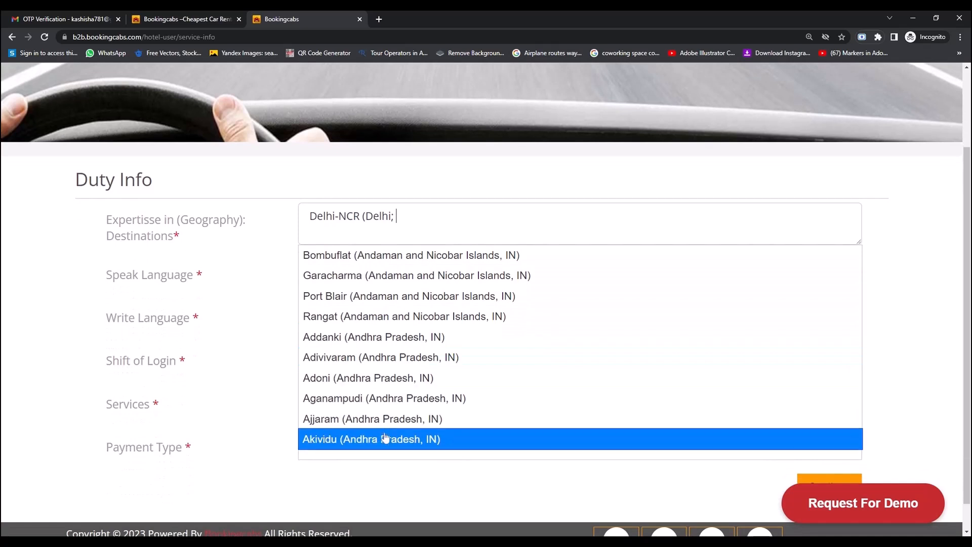
pyautogui.click(386, 438)
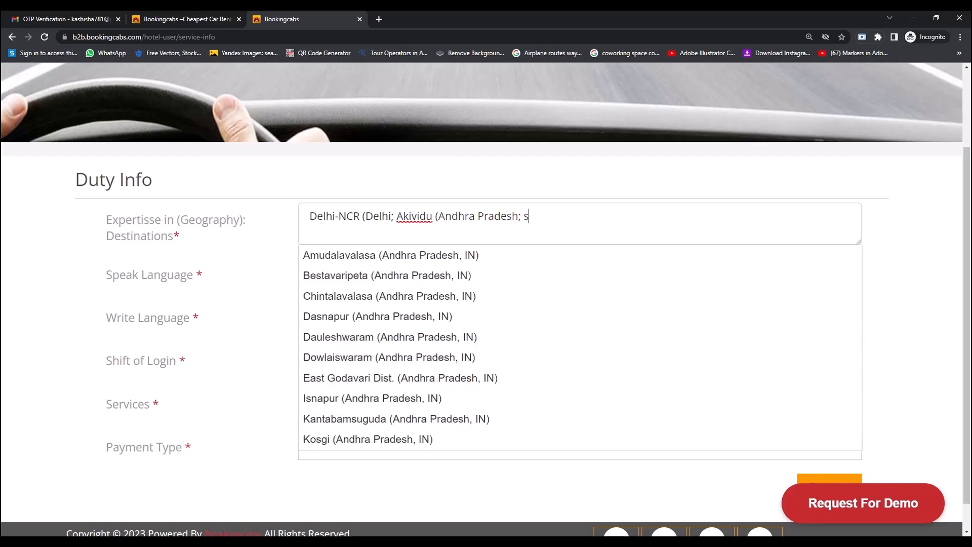
pyautogui.click(414, 318)
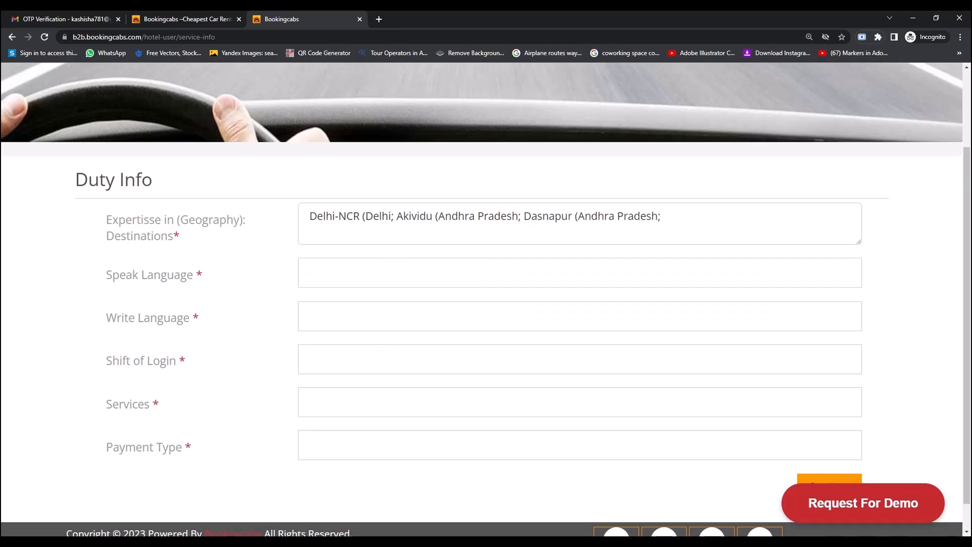
pyautogui.write('d')
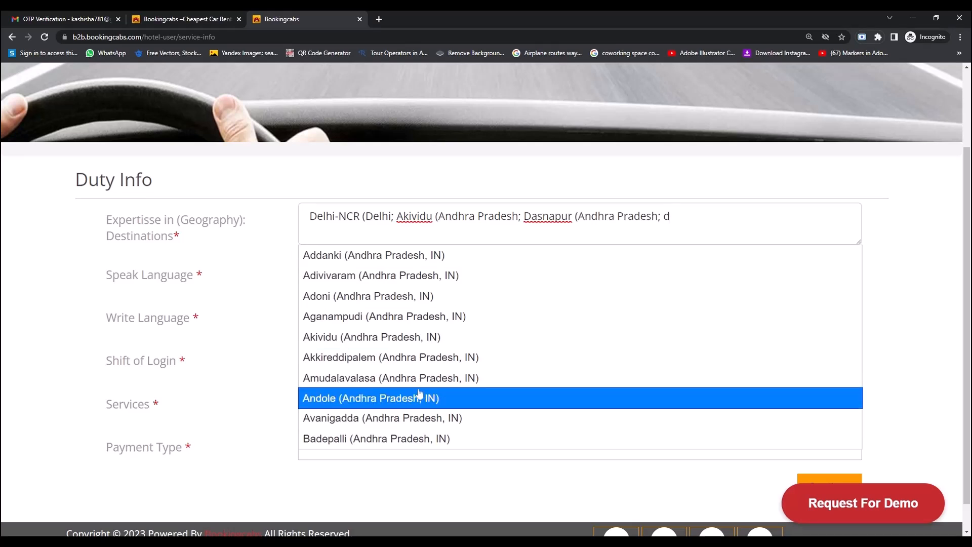
pyautogui.click(401, 296)
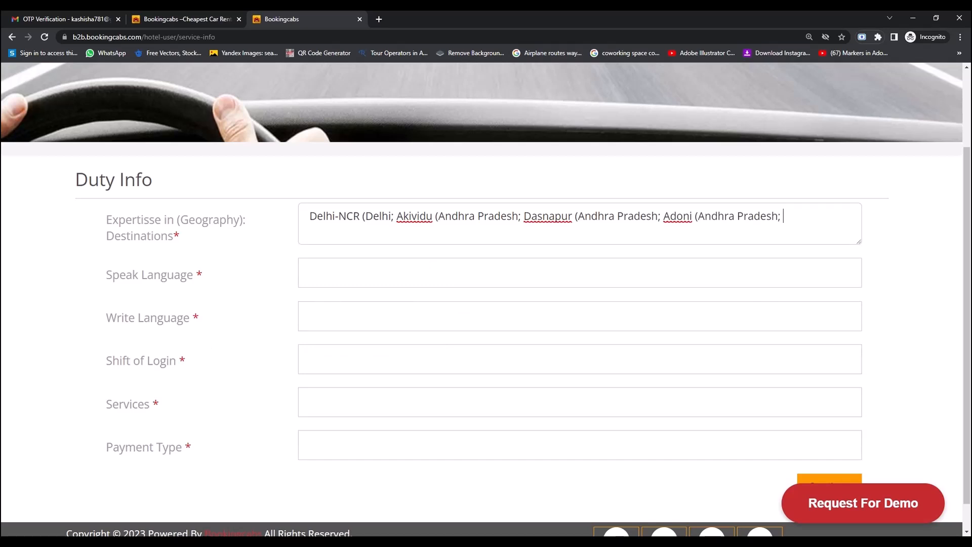
# Select Hindi and English as both spoken and written languages.
pyautogui.click(354, 274)
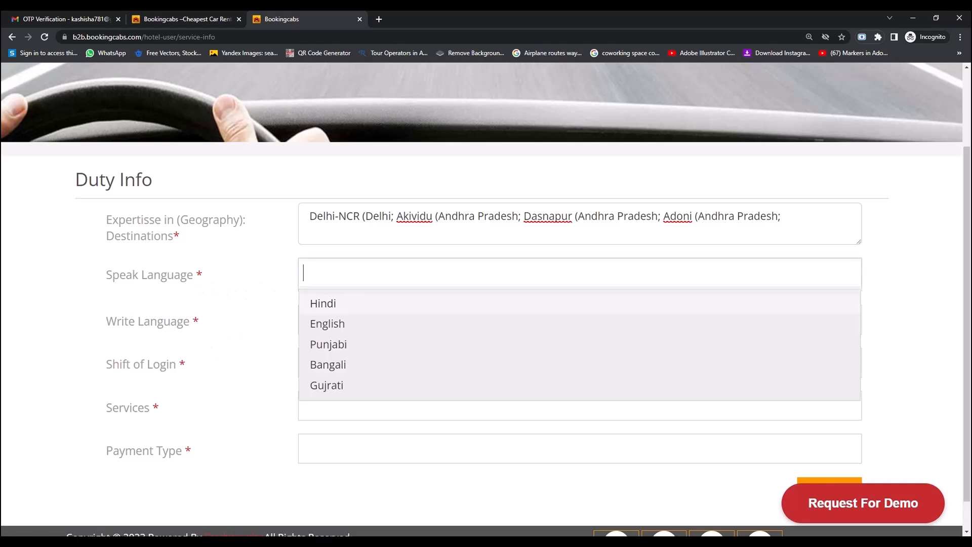
pyautogui.click(359, 305)
pyautogui.click(360, 309)
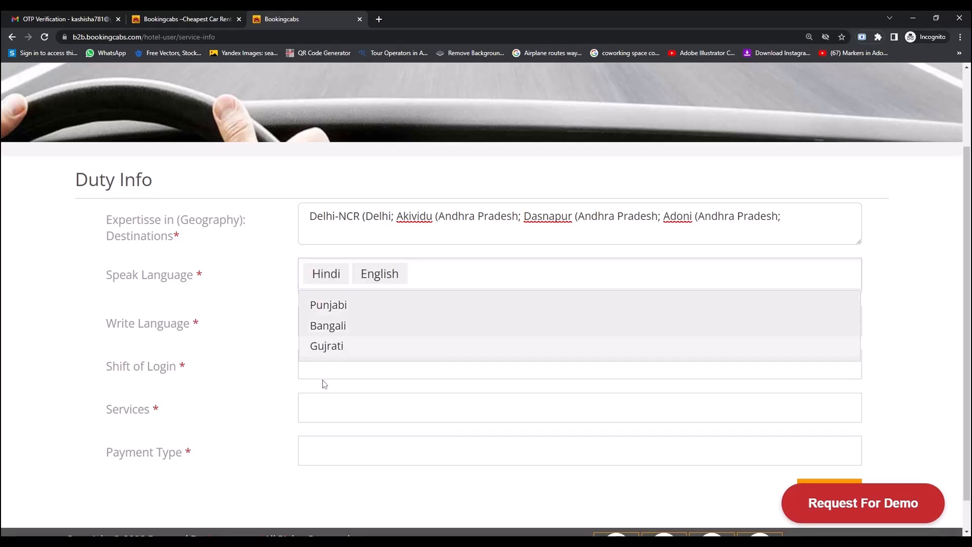
pyautogui.click(224, 325)
pyautogui.click(334, 322)
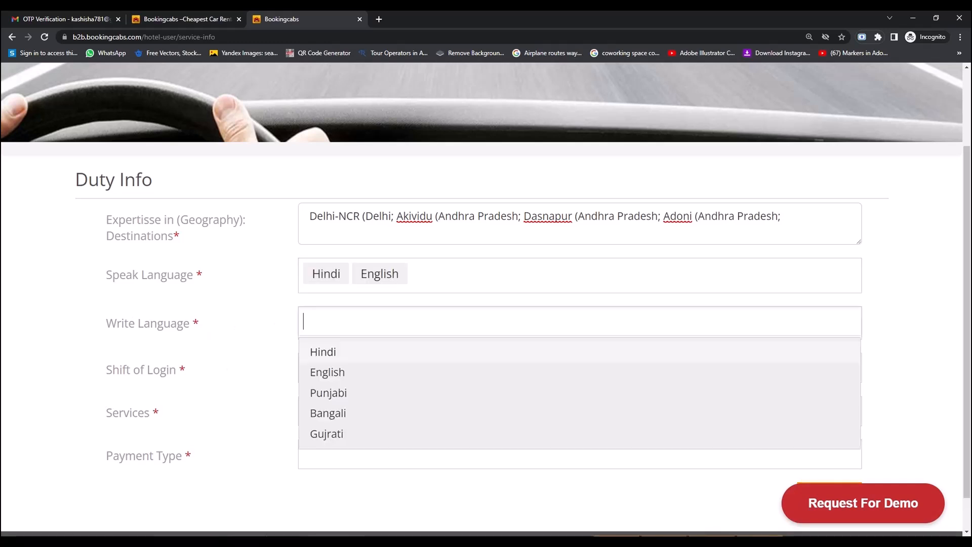
pyautogui.click(327, 354)
pyautogui.click(327, 355)
pyautogui.click(272, 355)
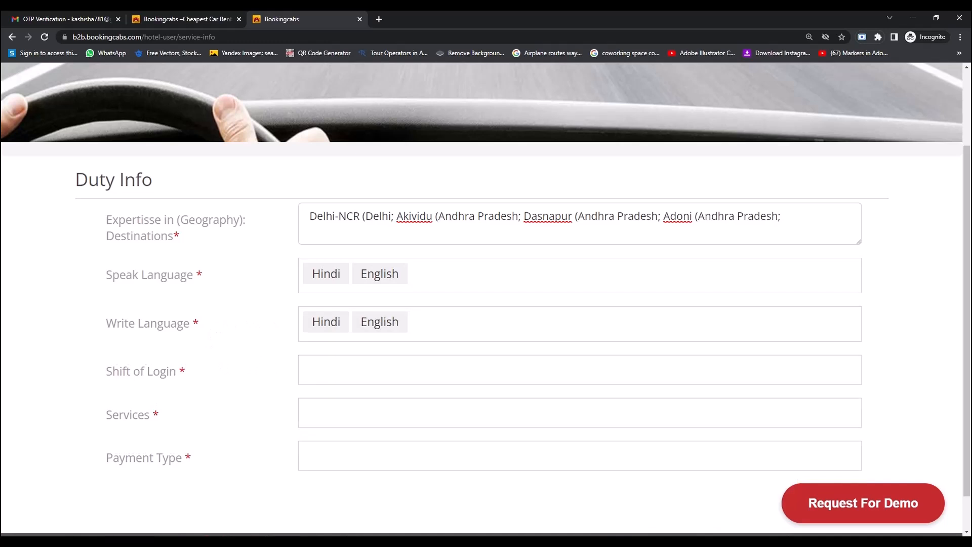
# Choose Morning, Evening and Night login shifts and Hotel Booking as the service.
pyautogui.click(329, 369)
pyautogui.click(327, 400)
pyautogui.click(329, 401)
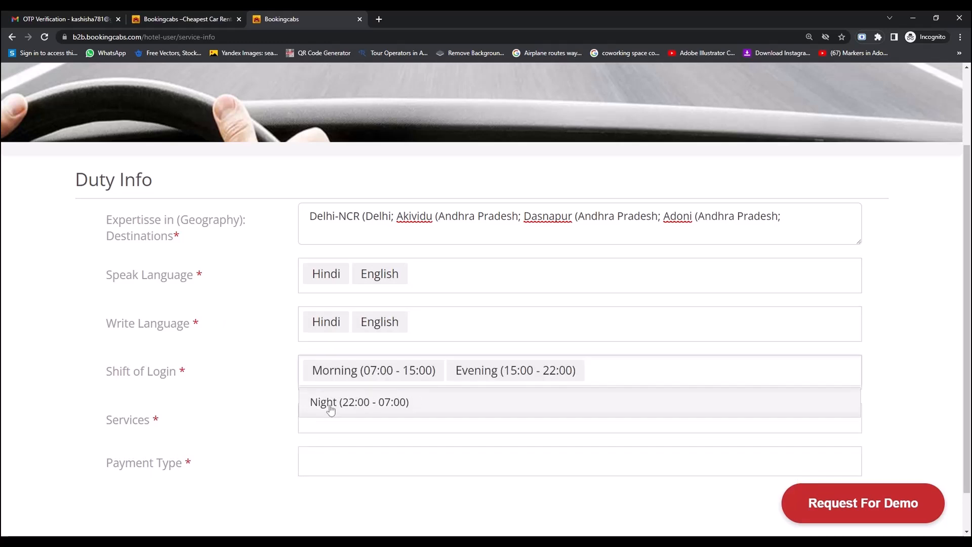
pyautogui.click(331, 405)
pyautogui.click(221, 392)
pyautogui.click(349, 435)
pyautogui.click(340, 449)
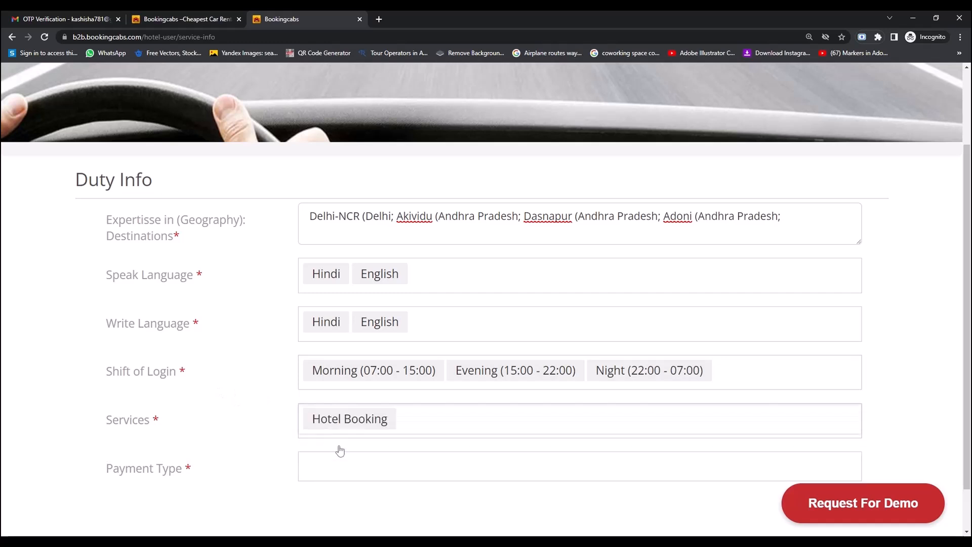
# Add Cash, Credit, Wallet, Wallet + Bank and Net banking payments, then submit Duty Info.
pyautogui.click(308, 467)
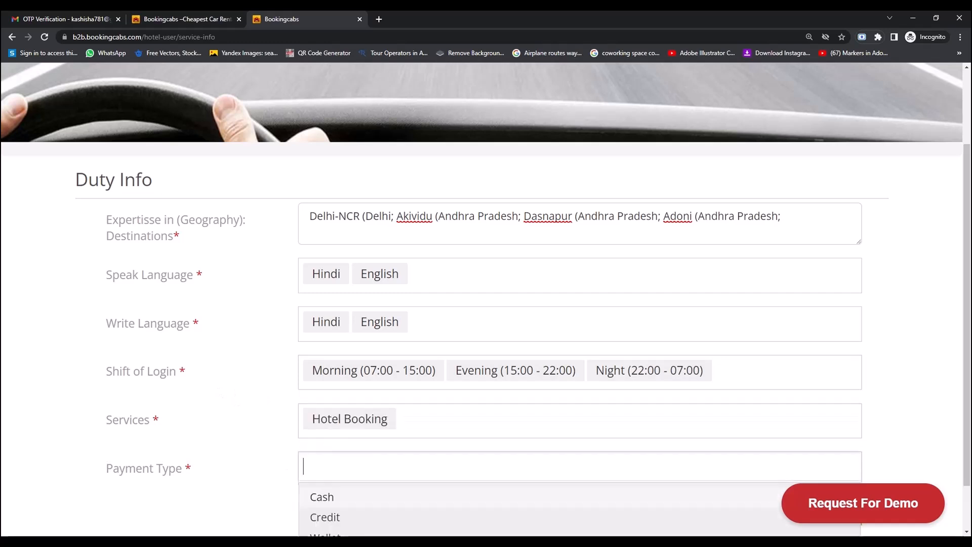
pyautogui.click(321, 492)
pyautogui.click(320, 494)
pyautogui.click(319, 497)
pyautogui.click(318, 496)
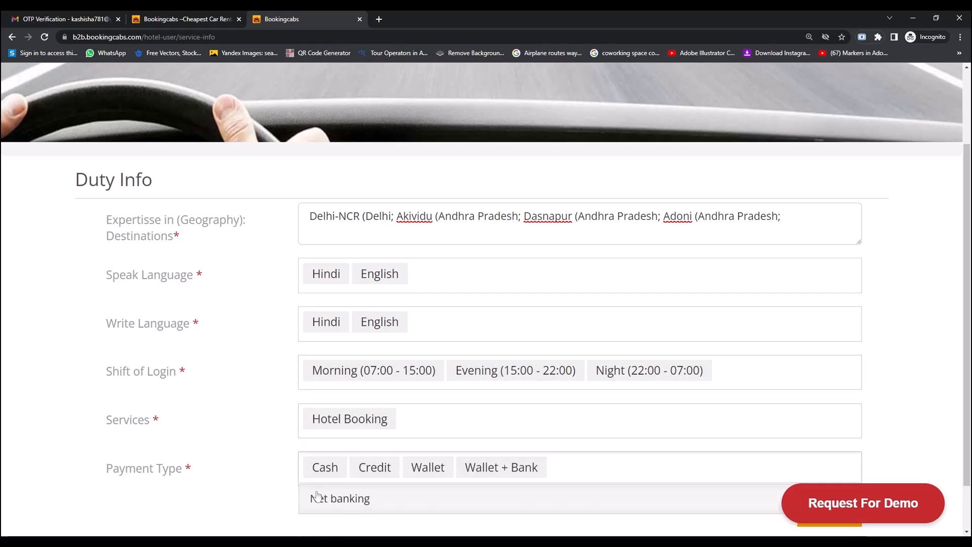
pyautogui.click(317, 497)
pyautogui.scroll(-2, 842, 458)
pyautogui.click(841, 458)
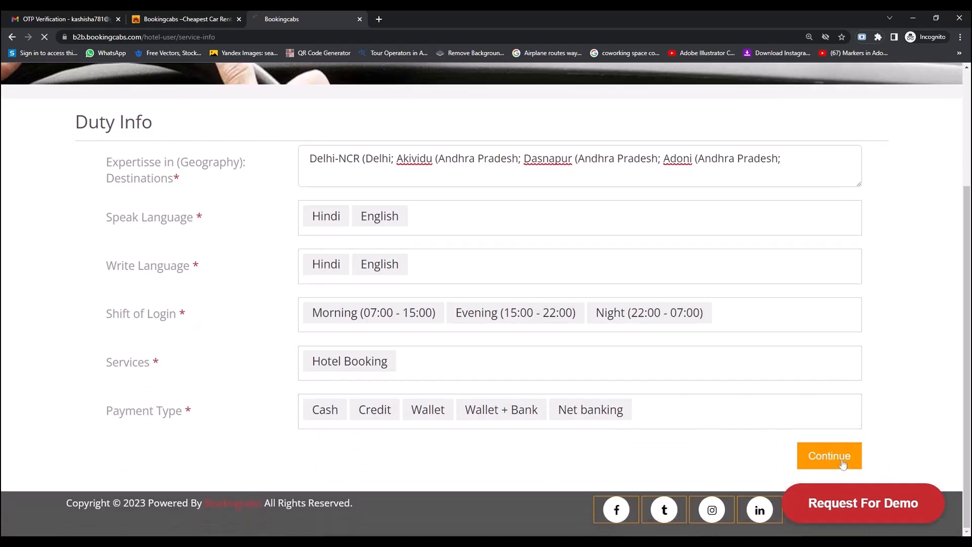